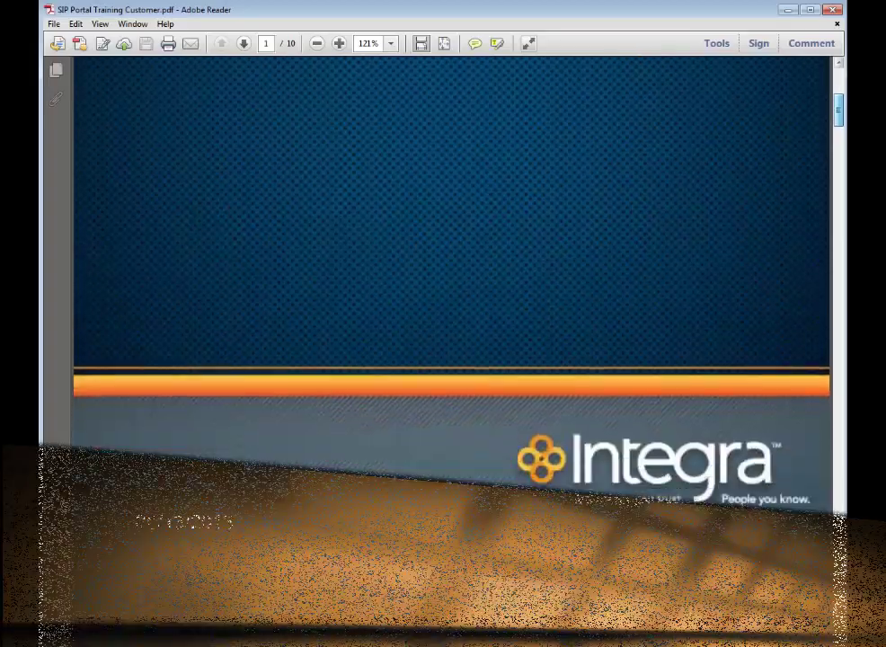
Scroll down the Resource Center page and open the SIP Portal User Guide
scroll(441, 359, down, 10)
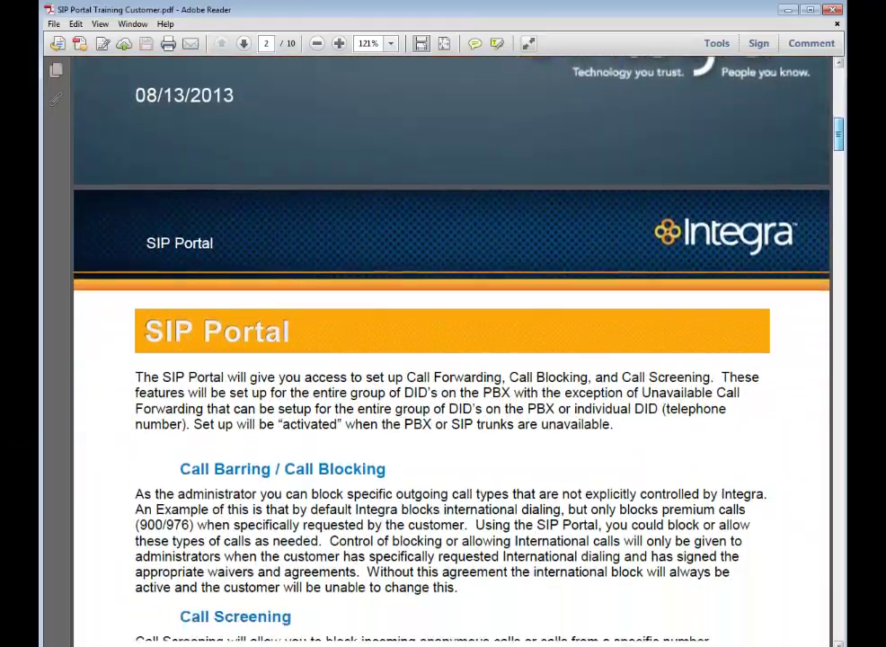
scroll(441, 360, down, 5)
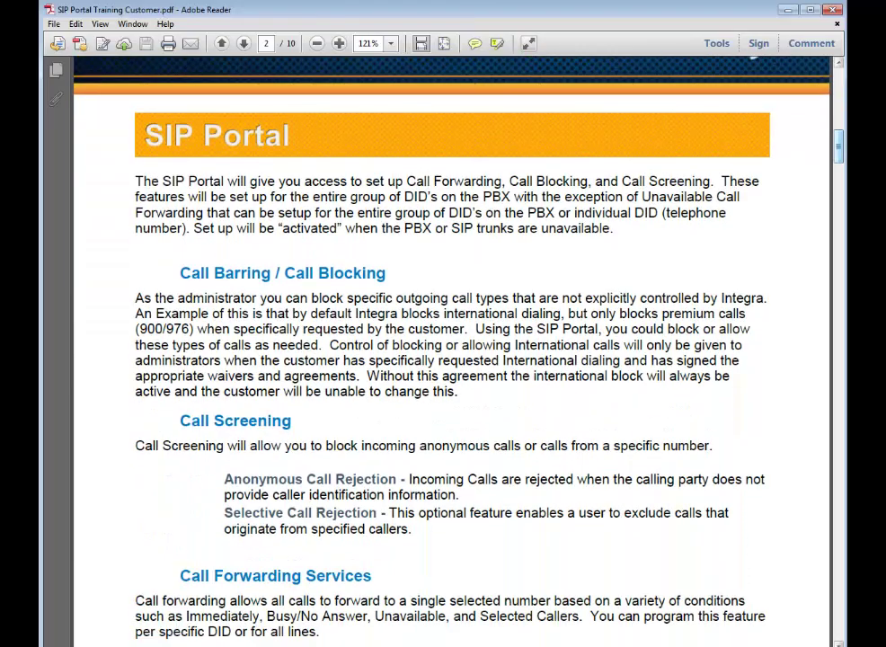
scroll(441, 360, down, 8)
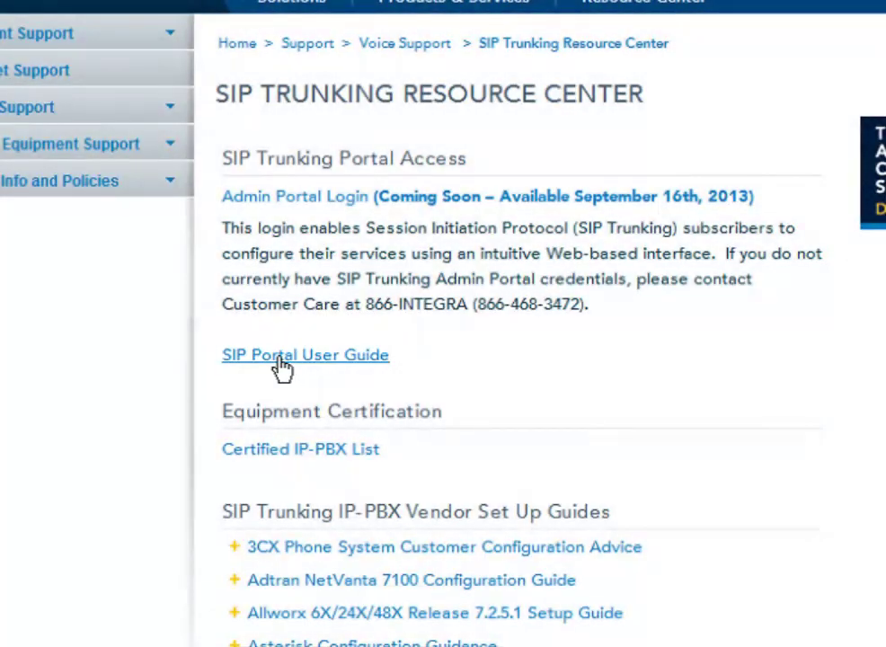
click(281, 359)
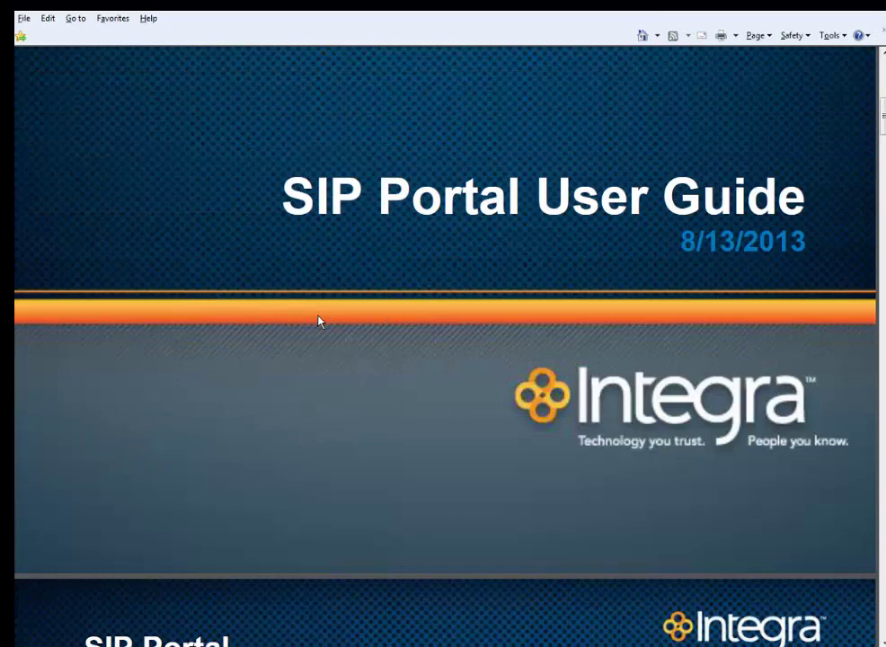
scroll(319, 322, down, 5)
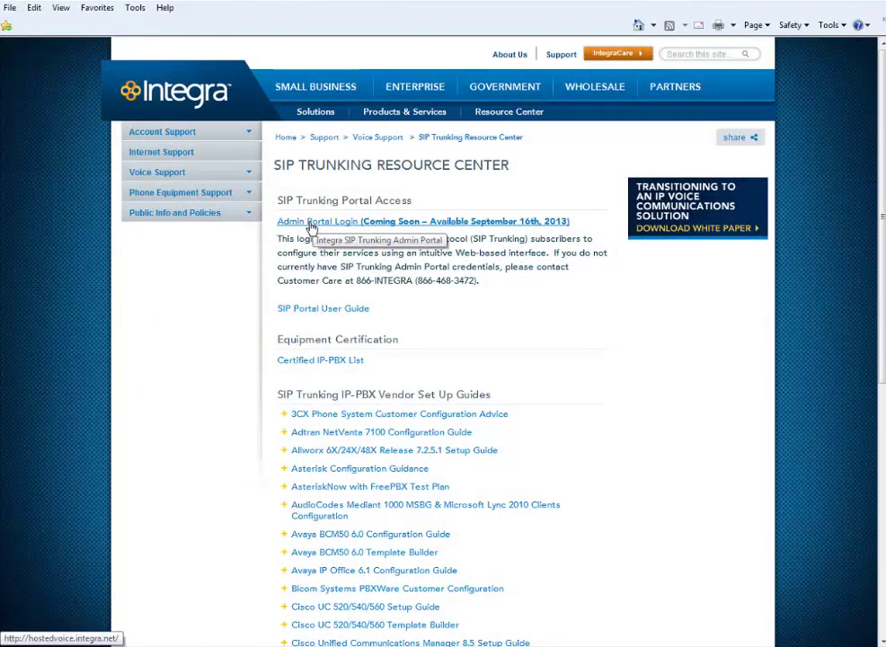
Log in to the Admin Portal with the account number and password
click(312, 223)
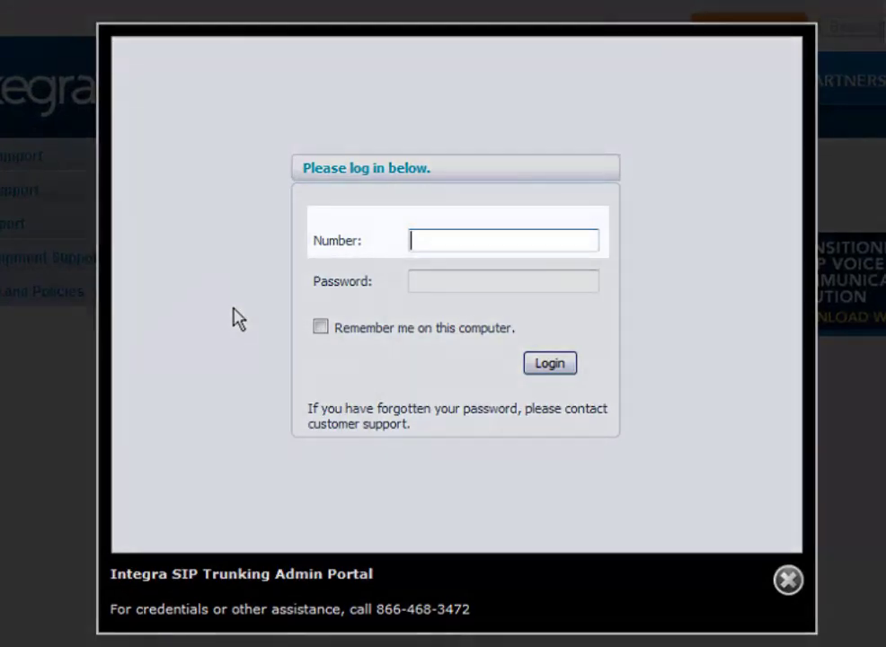
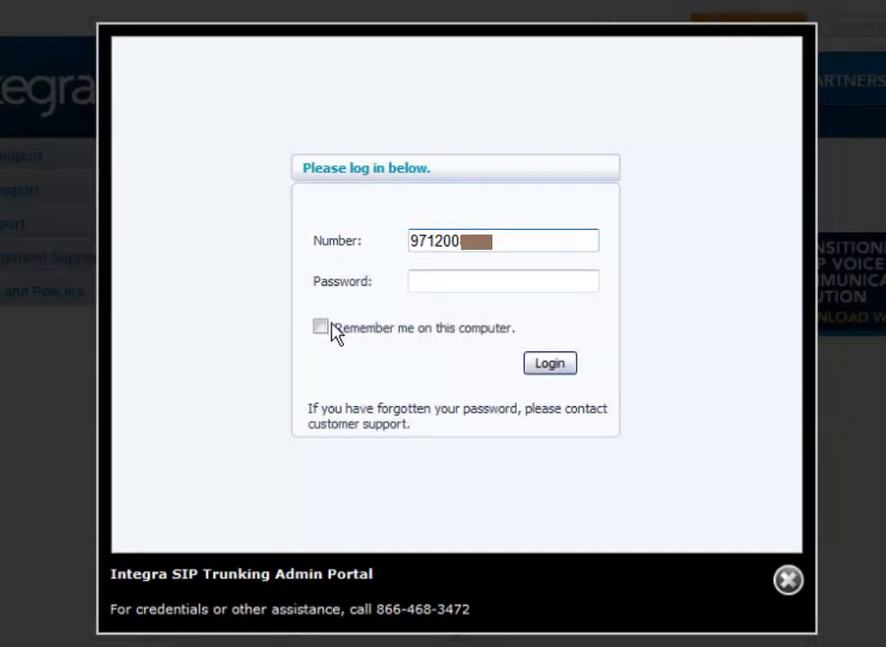
click(419, 284)
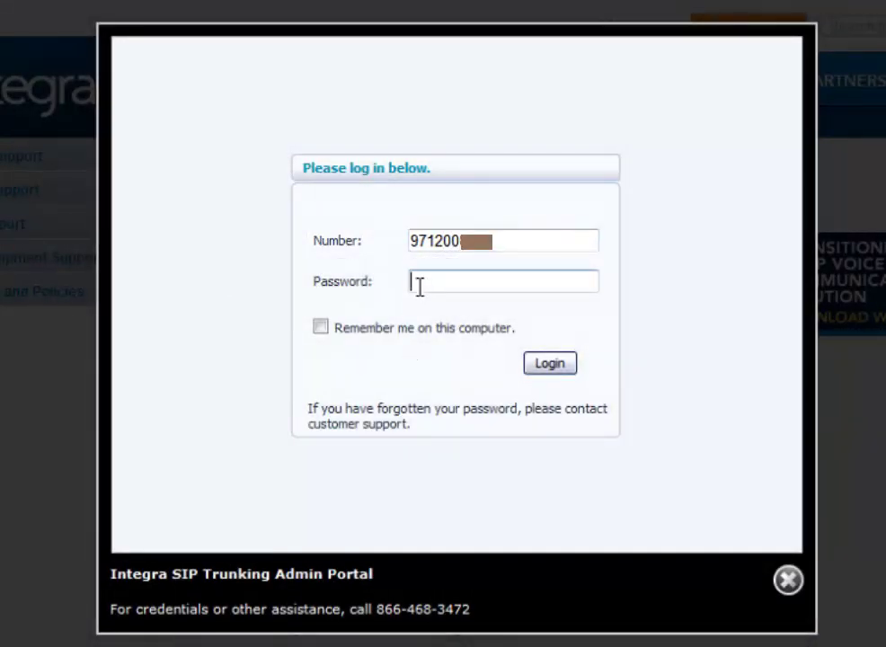
text(****)
click(549, 364)
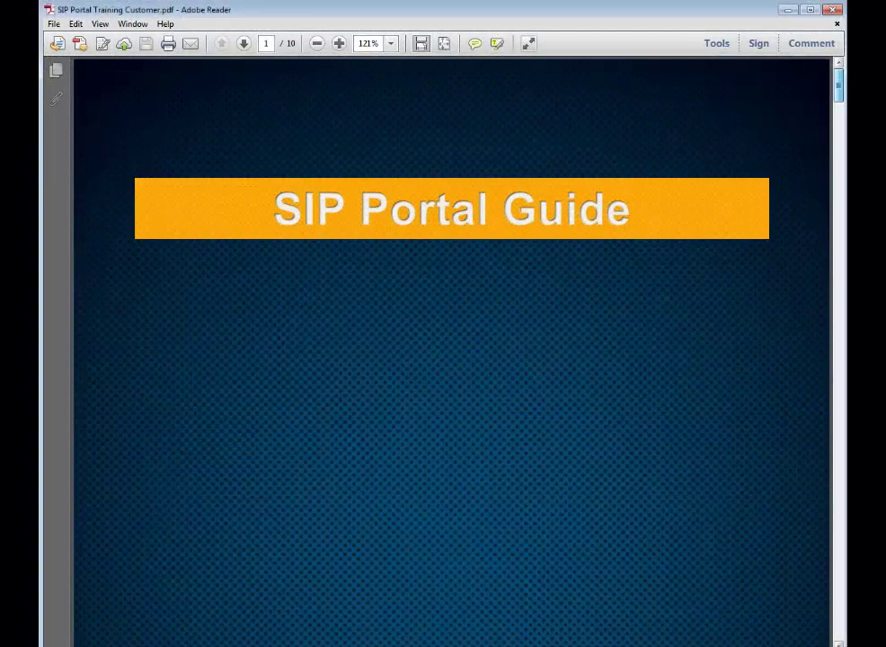
Scroll the PDF down to the Call Barring / Call Blocking paragraph on page 2
scroll(451, 351, down, 4)
scroll(452, 351, down, 8)
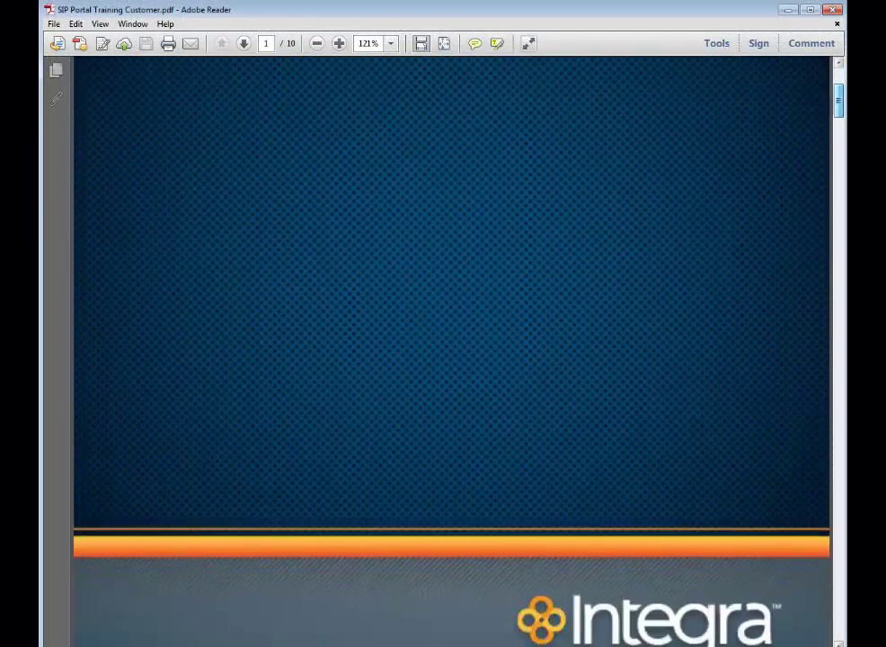
scroll(452, 350, down, 7)
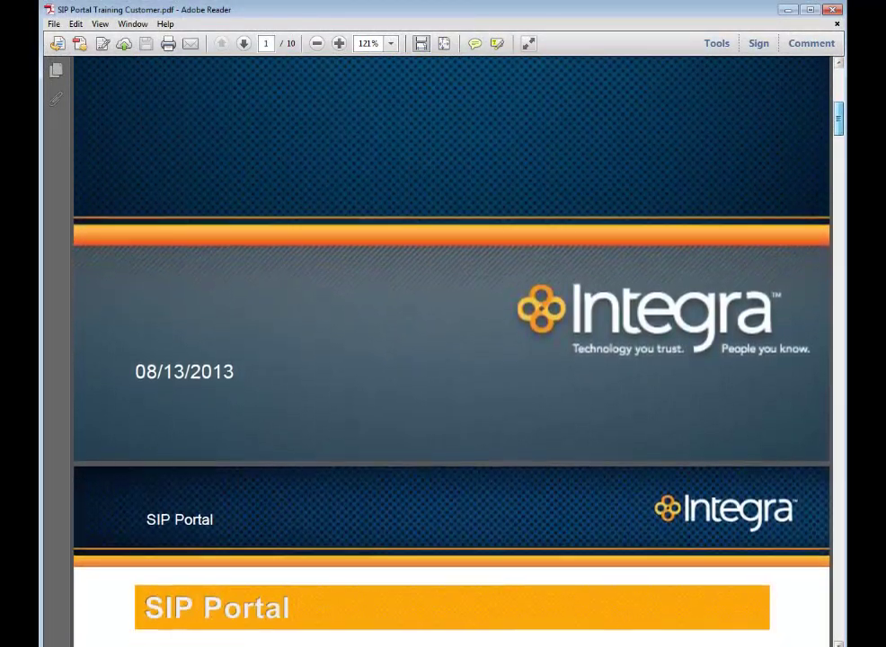
scroll(443, 351, down, 4)
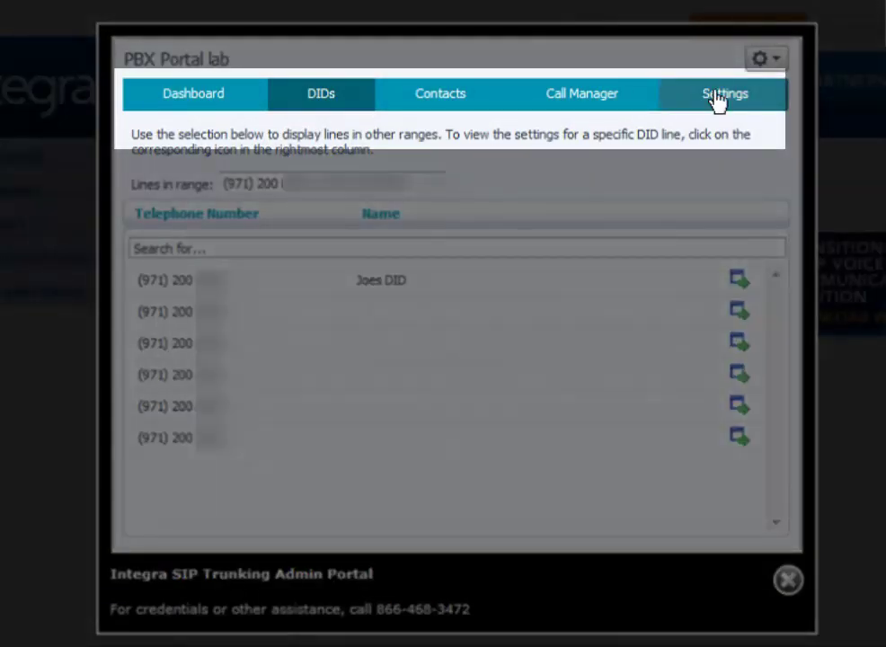
In Settings > Calls > Call Blocking, keep Operator blocked, leave Directory allowed, and apply
click(717, 99)
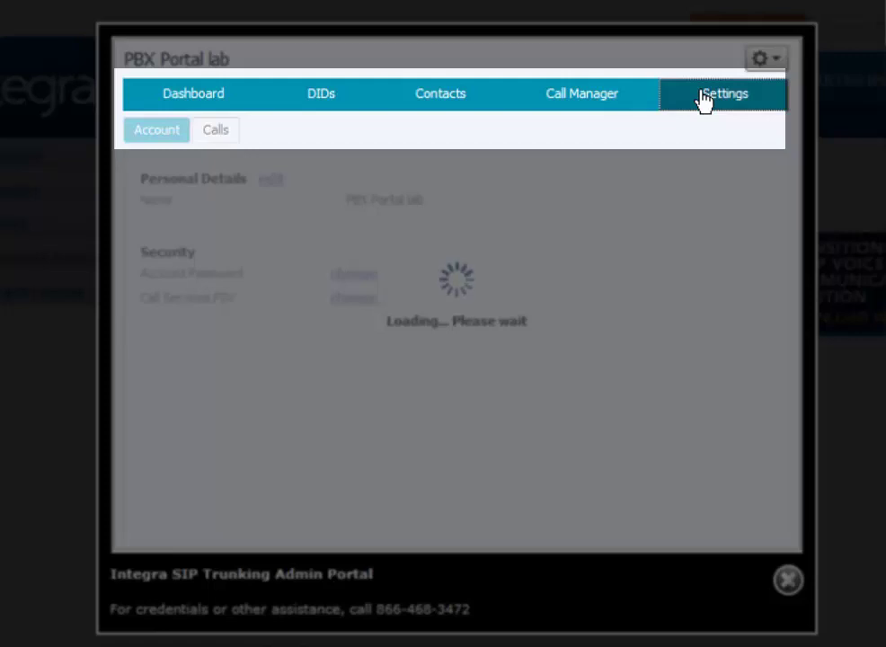
click(215, 131)
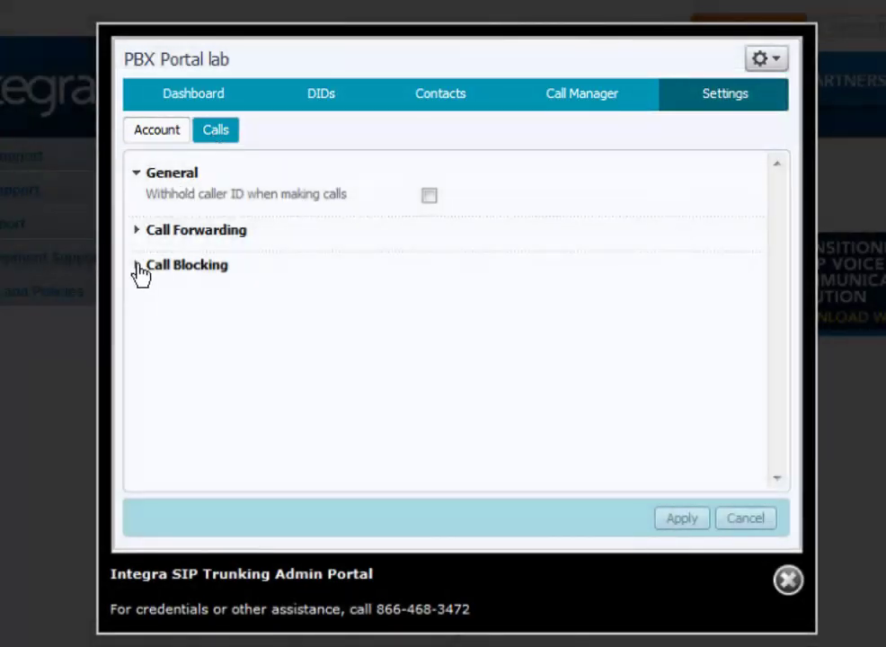
click(141, 275)
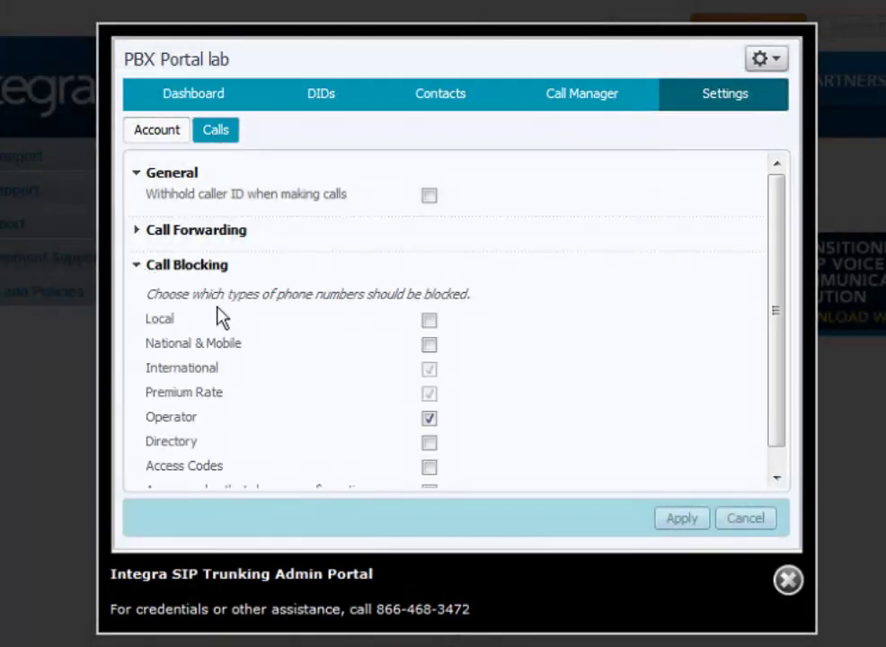
scroll(495, 375, down, 1)
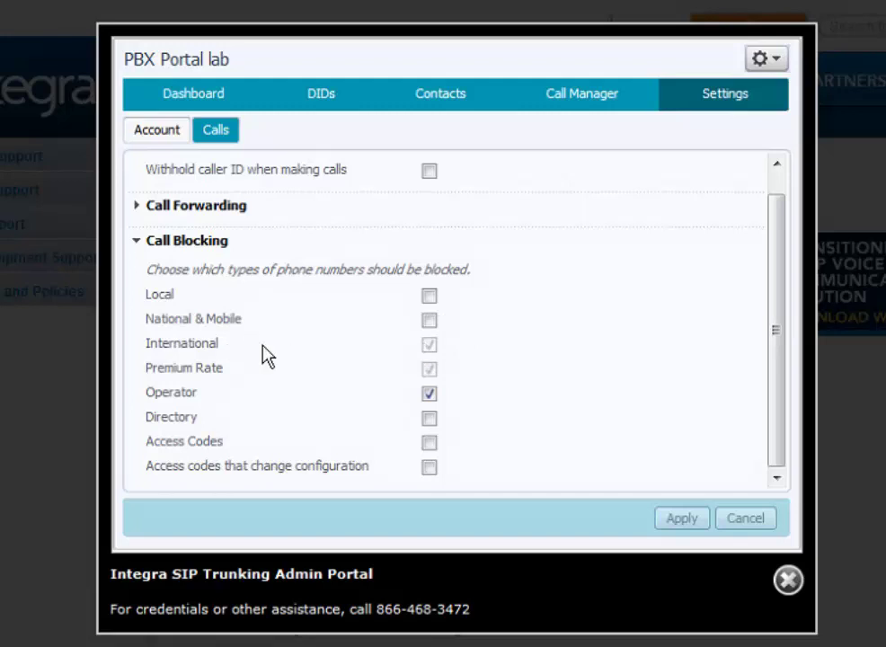
click(429, 396)
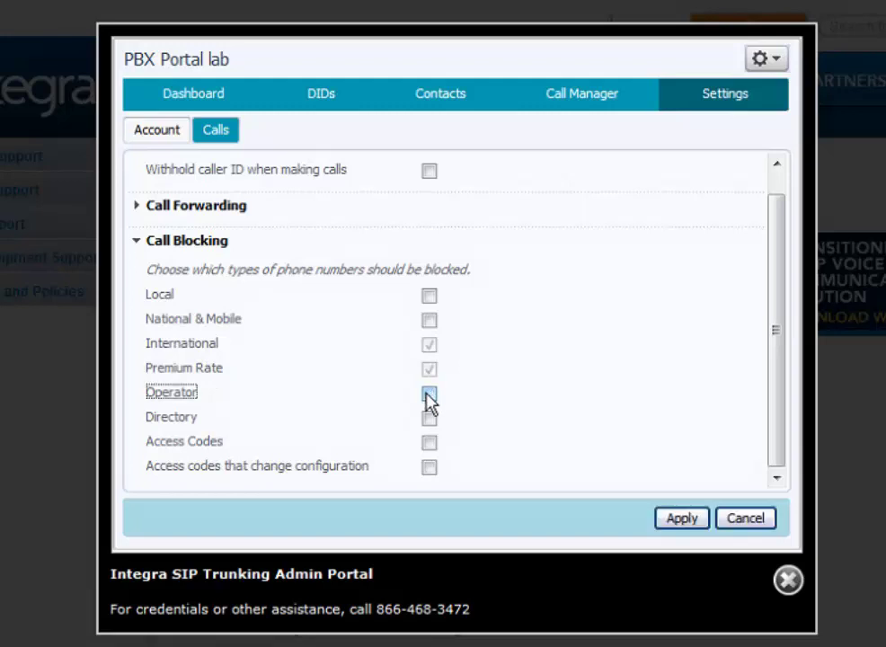
click(429, 396)
click(429, 420)
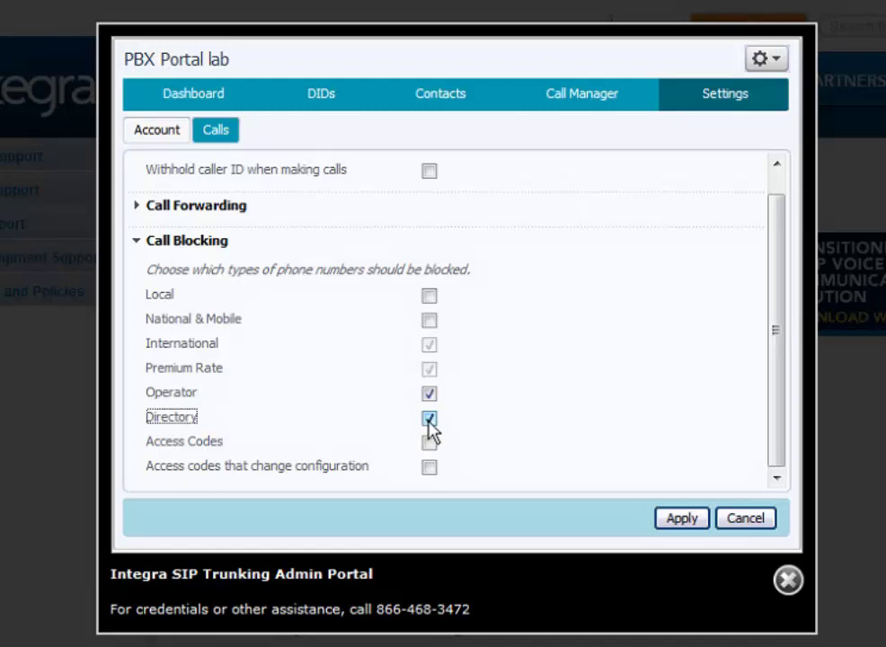
click(429, 420)
click(683, 522)
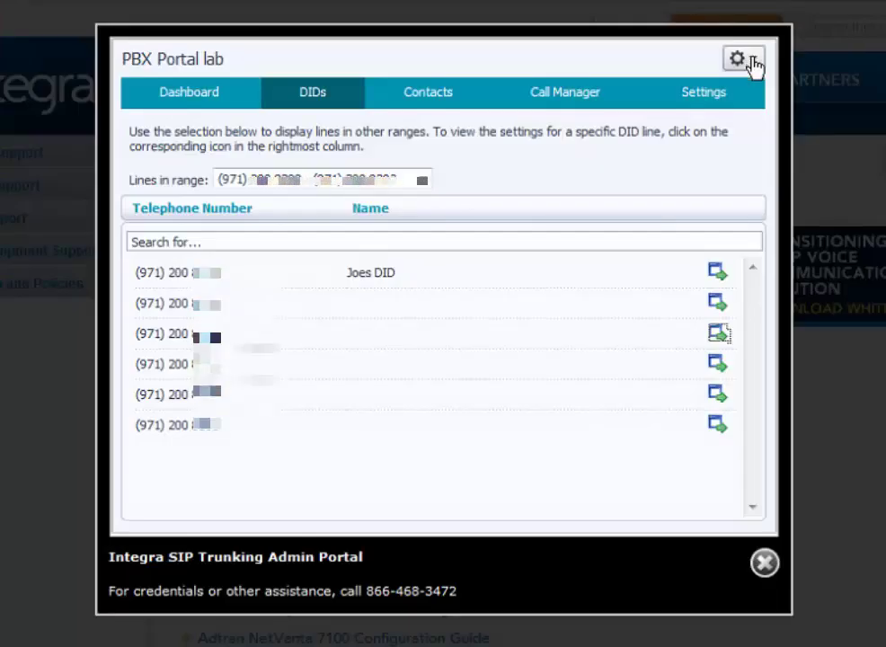
Browse the Busy/No Answer, Unavailable and Selected Callers forwarding pages in Call Manager
click(567, 93)
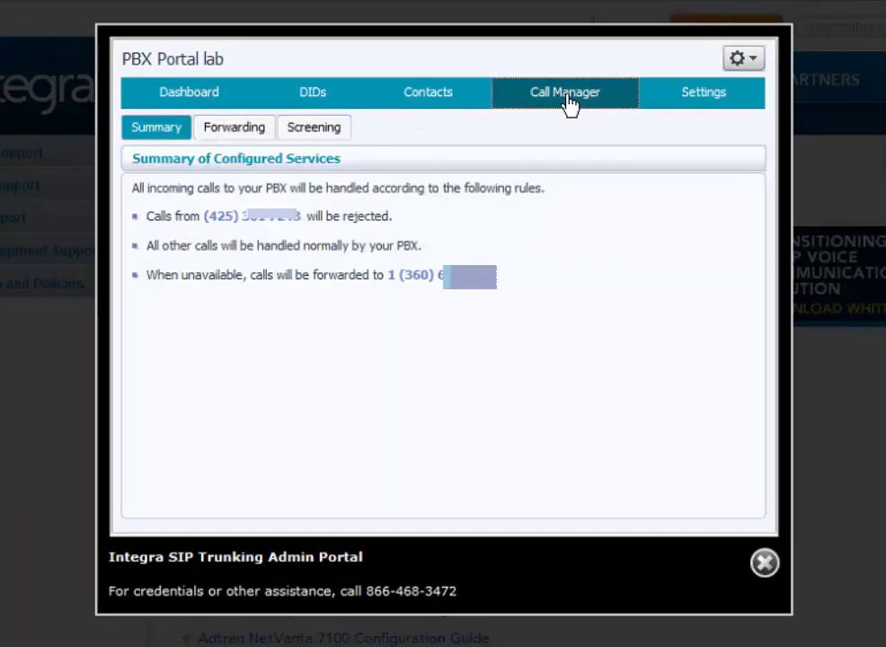
click(255, 134)
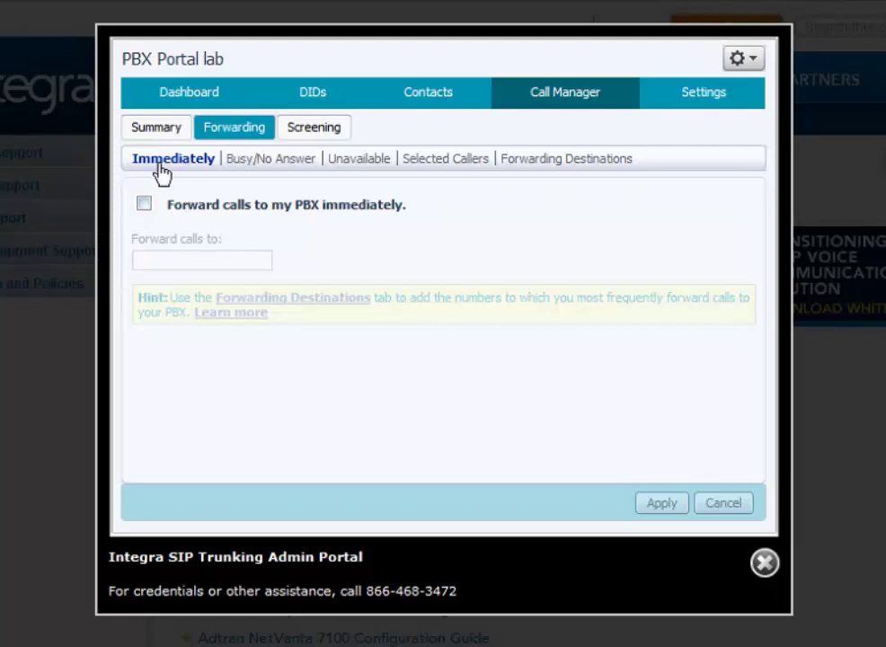
click(261, 167)
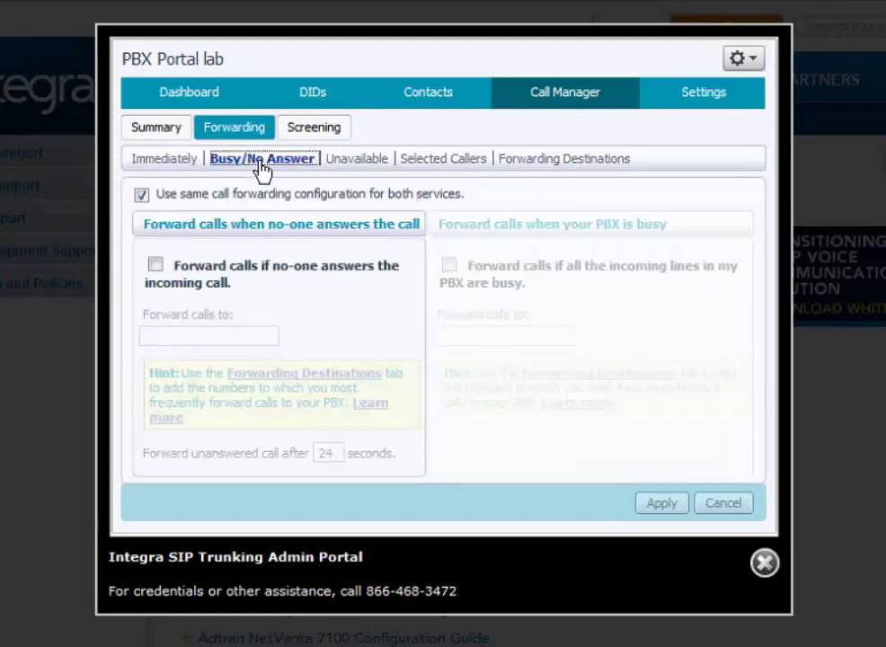
click(363, 162)
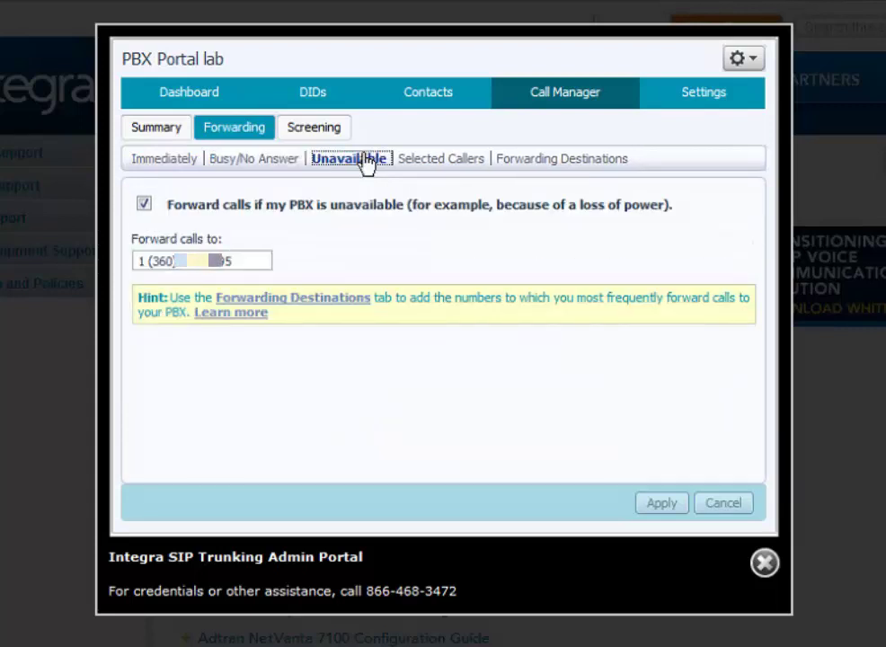
click(452, 162)
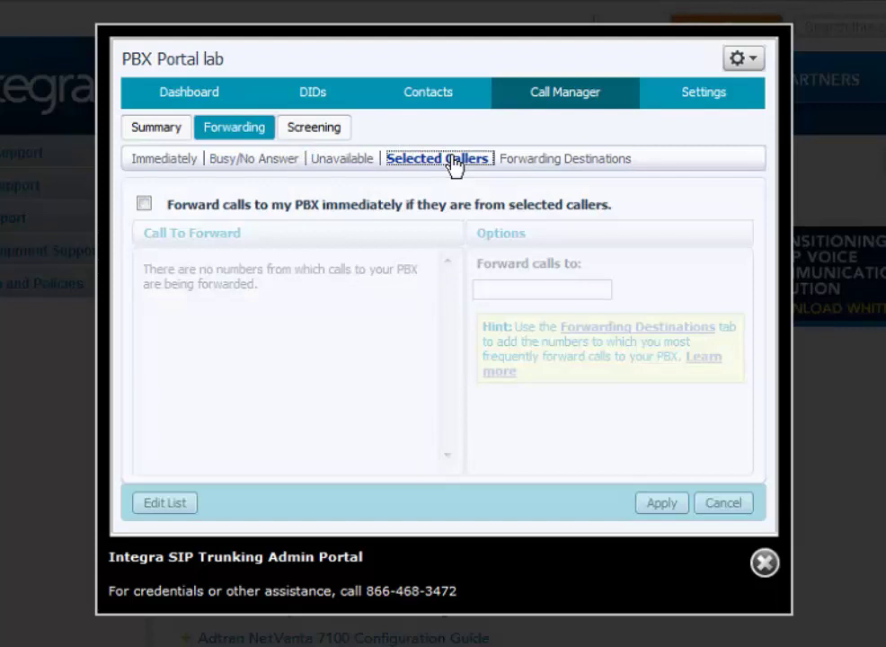
click(347, 162)
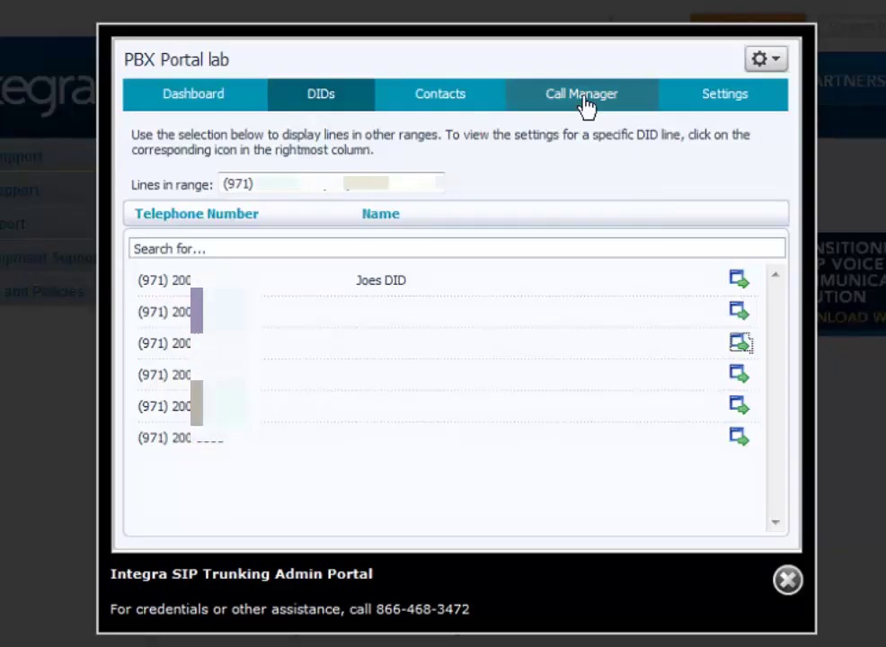
click(585, 106)
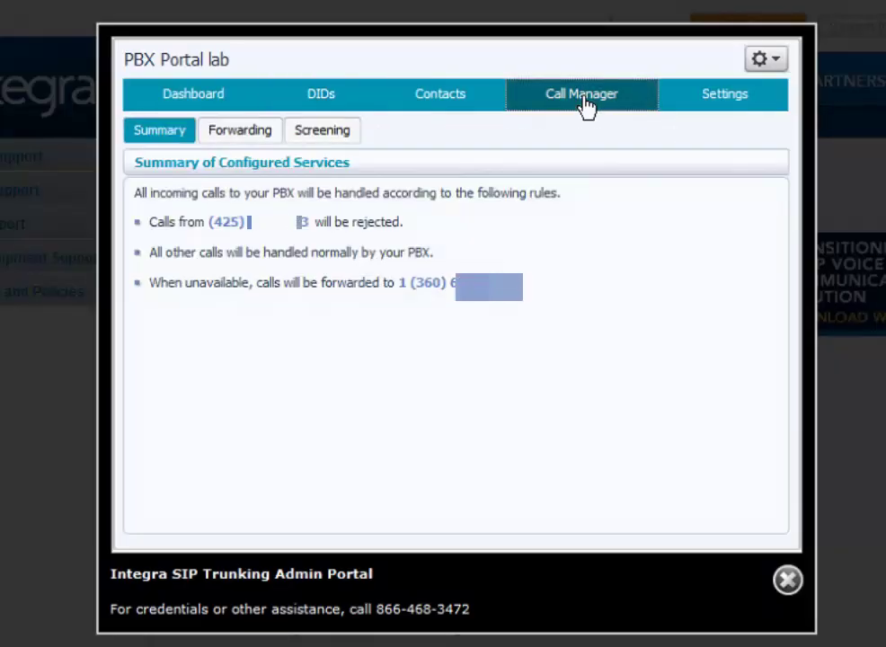
click(259, 133)
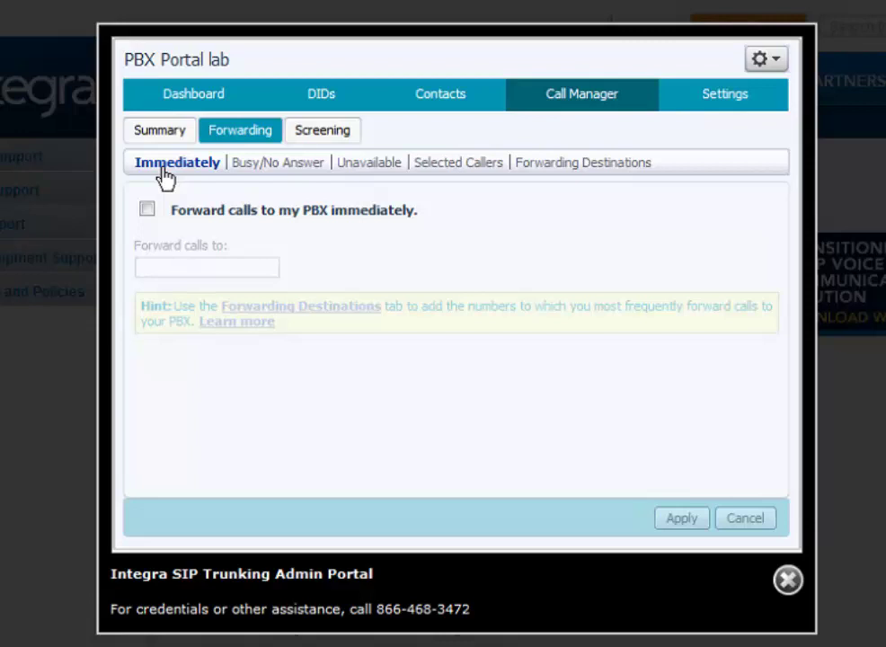
click(267, 169)
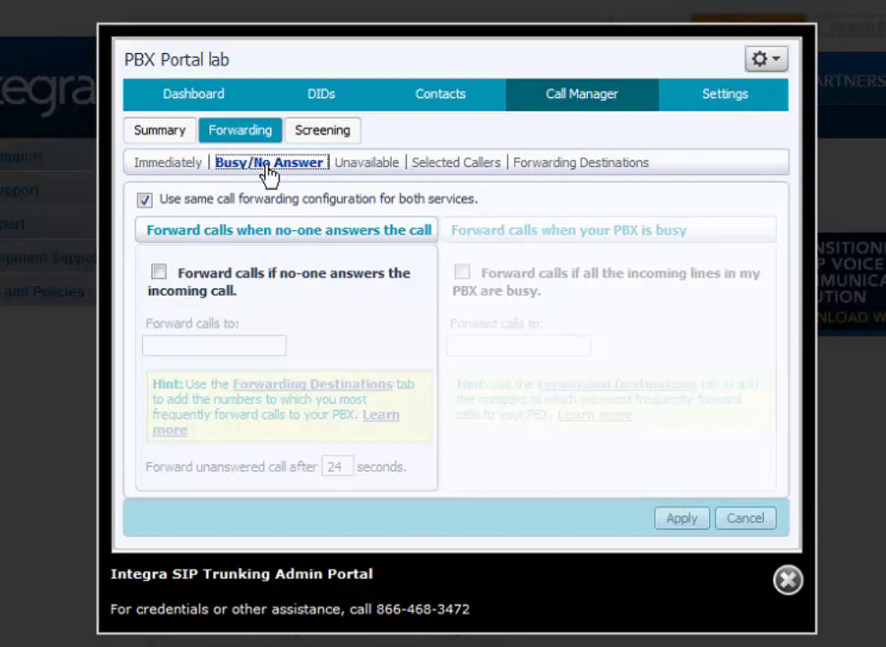
click(374, 166)
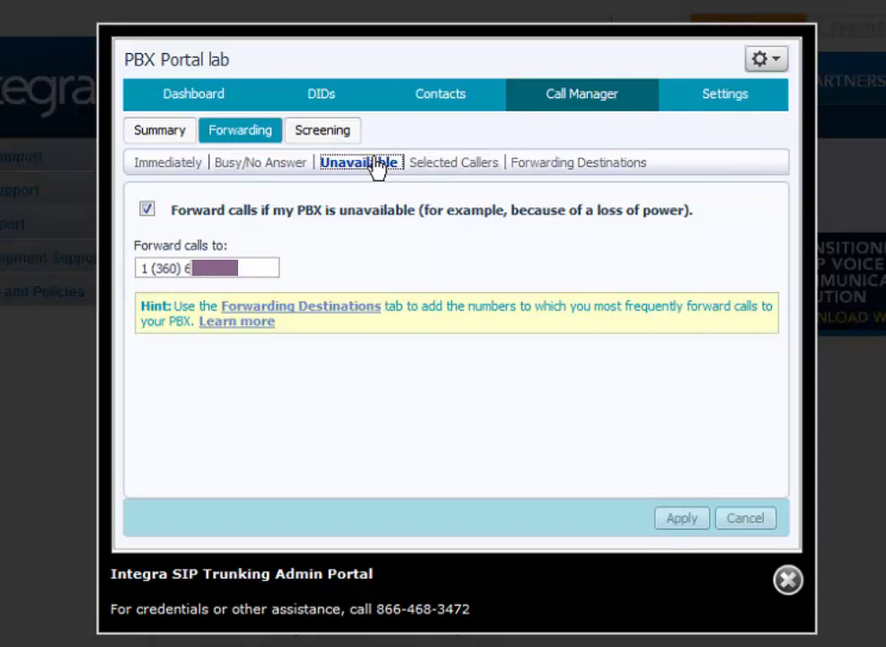
click(467, 169)
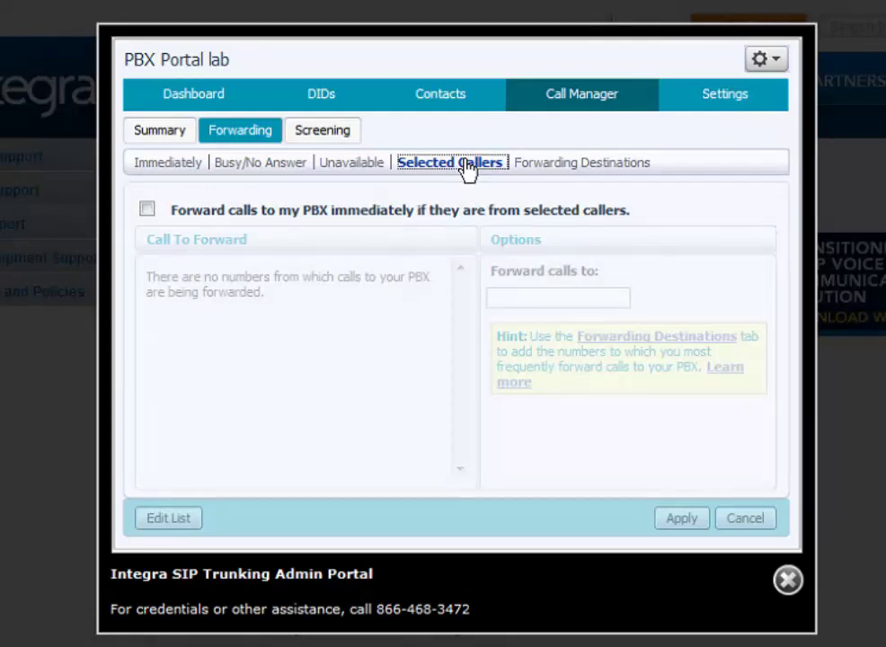
click(571, 169)
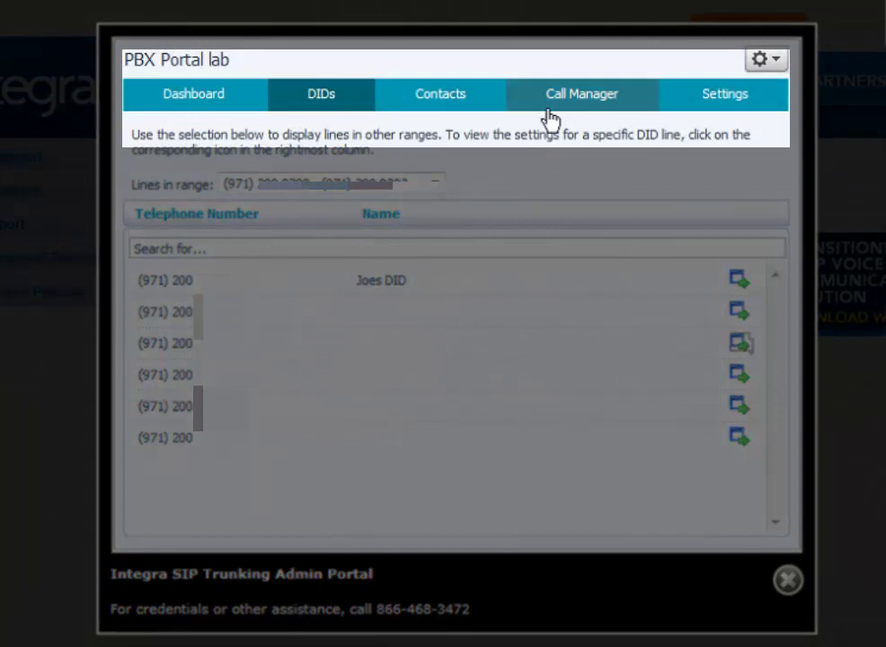
Enable and apply PBX-unavailable call forwarding, then tick forwarding for Selected Callers
click(586, 107)
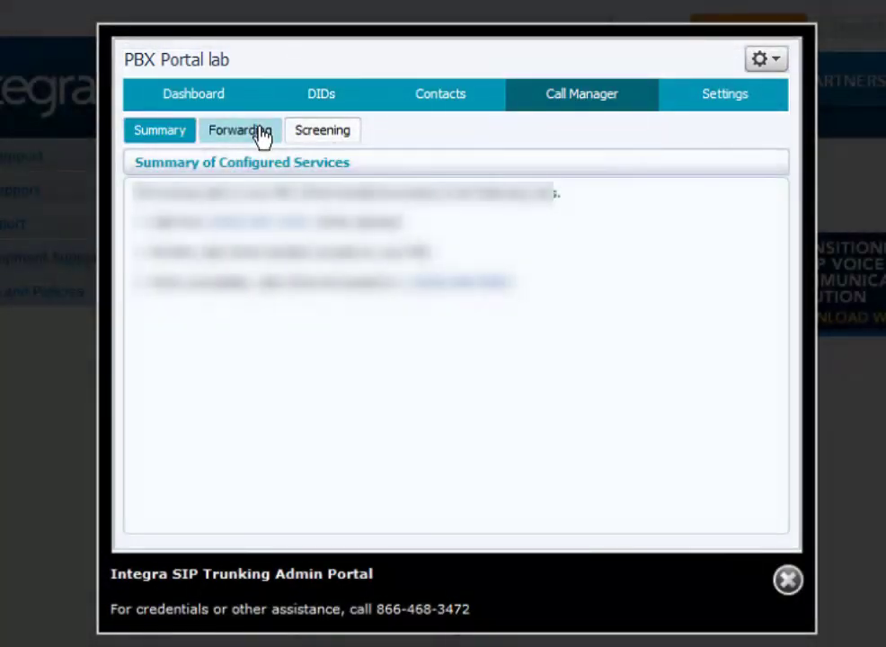
click(261, 134)
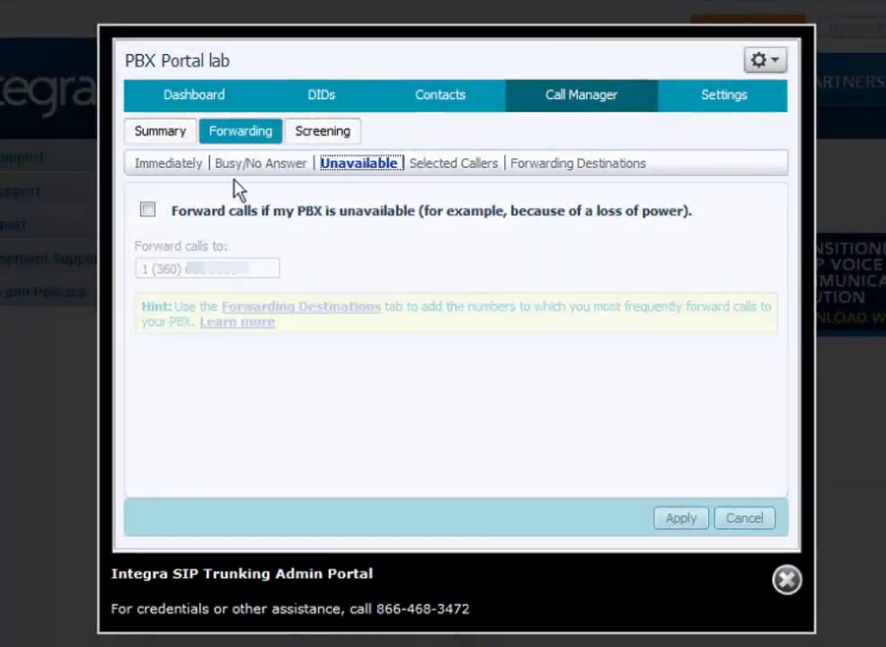
click(148, 211)
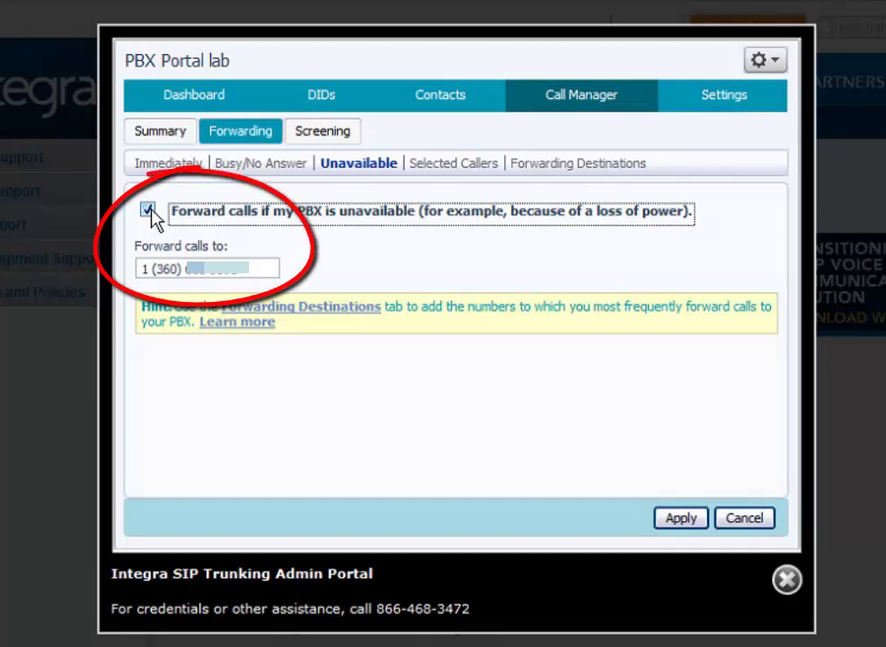
click(681, 521)
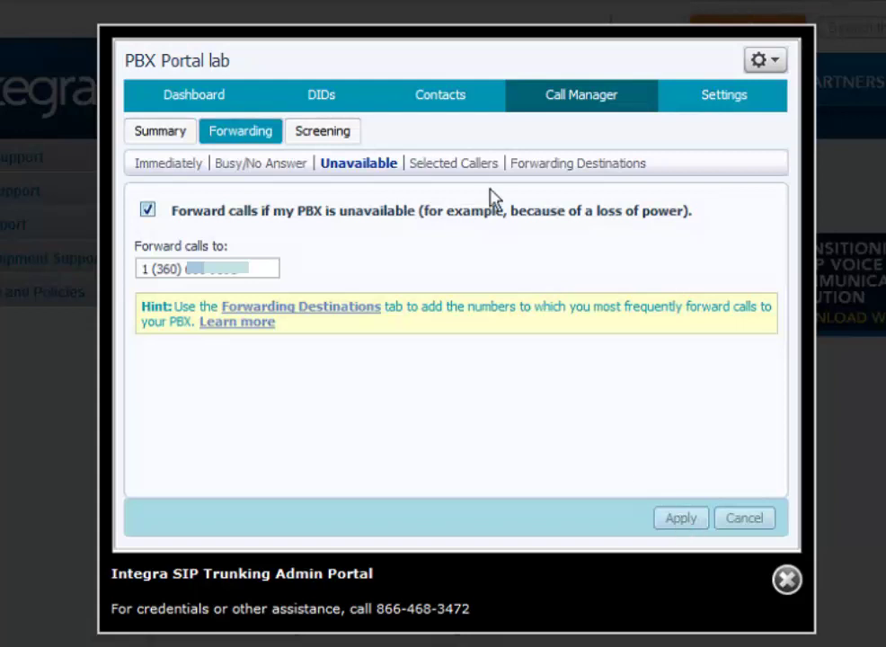
click(440, 171)
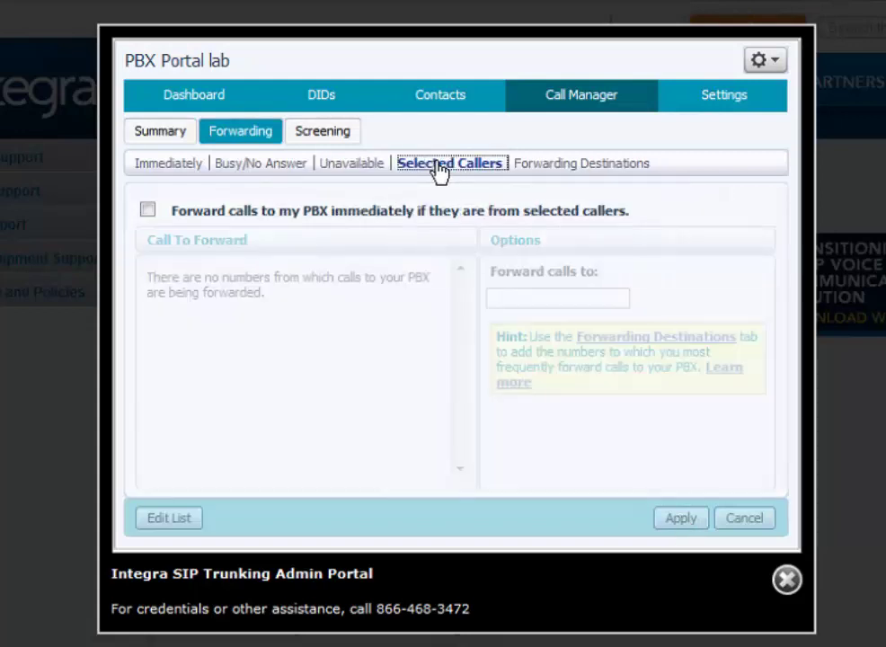
click(147, 210)
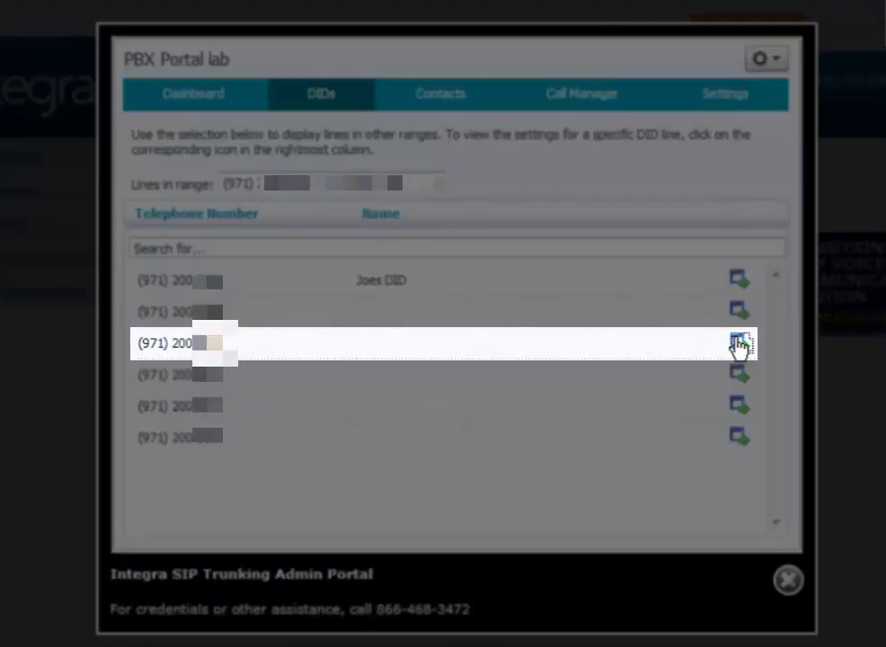
Make the third DID forward to the outside number, prefixed with 1, when the PBX is unavailable
click(739, 345)
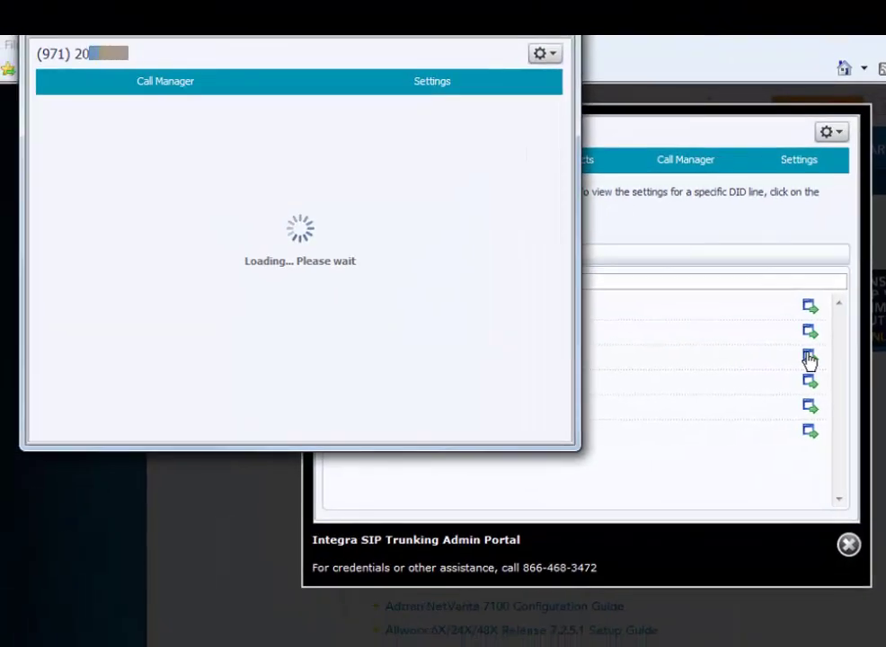
click(117, 124)
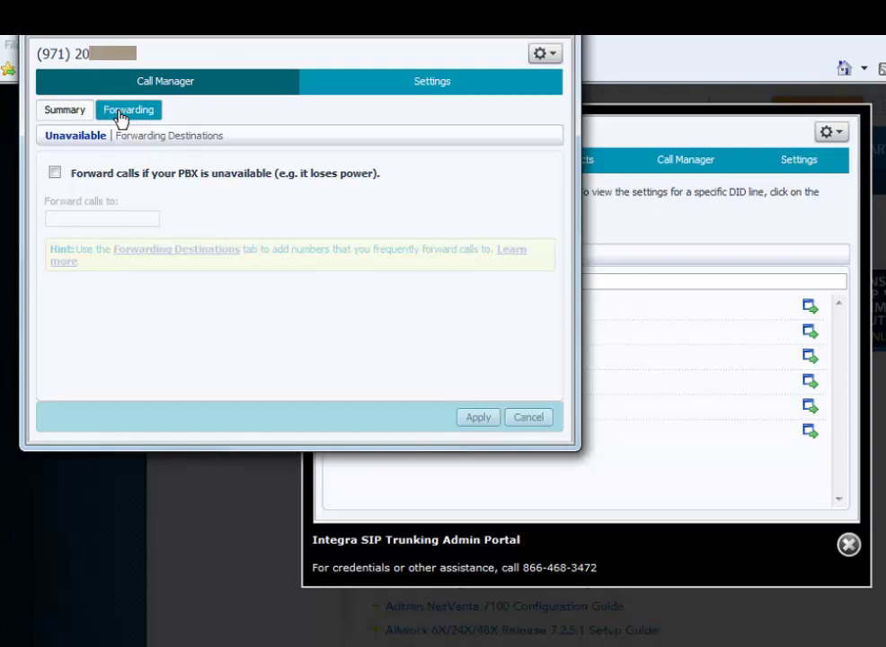
click(54, 174)
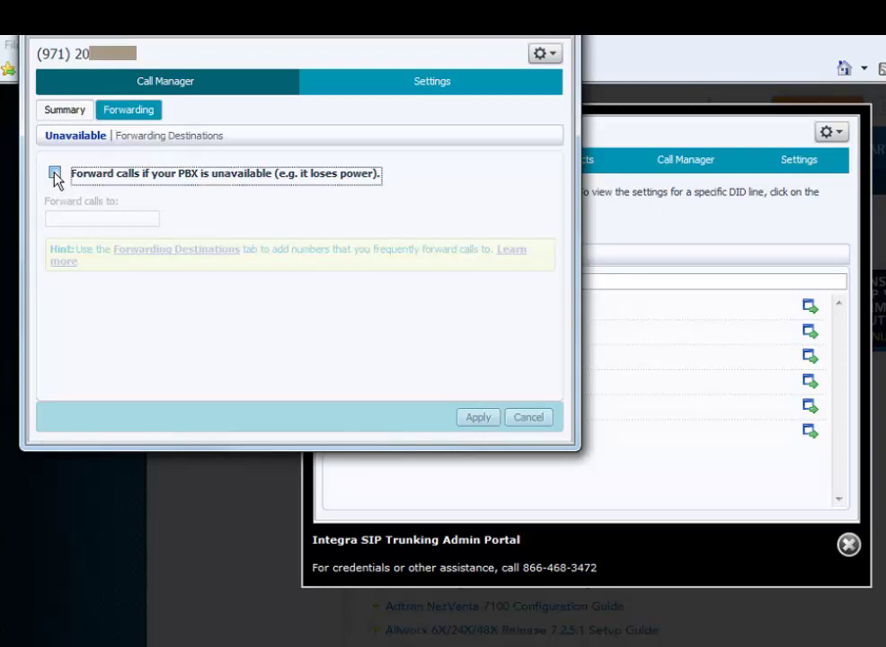
click(52, 219)
text((425))
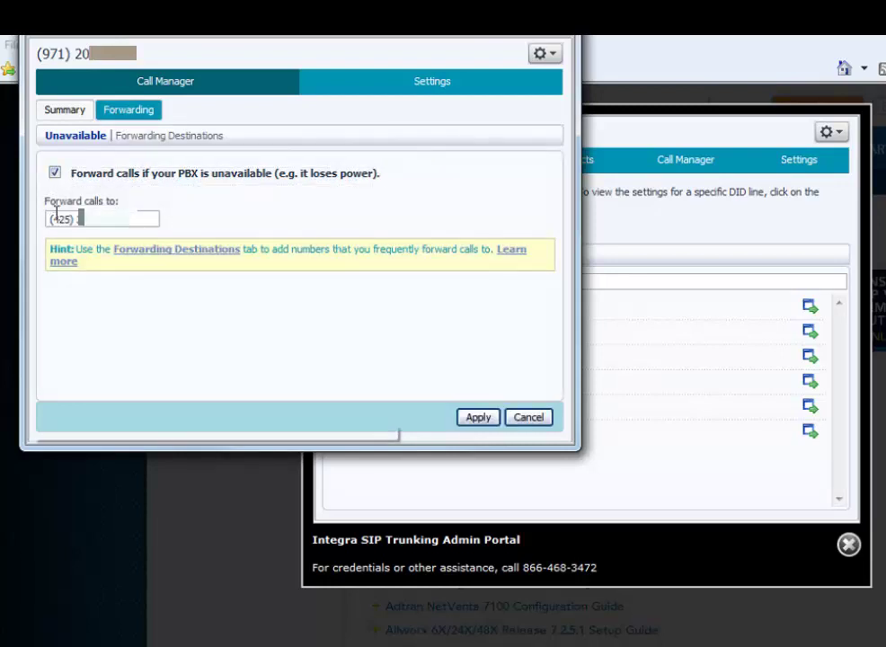
click(53, 219)
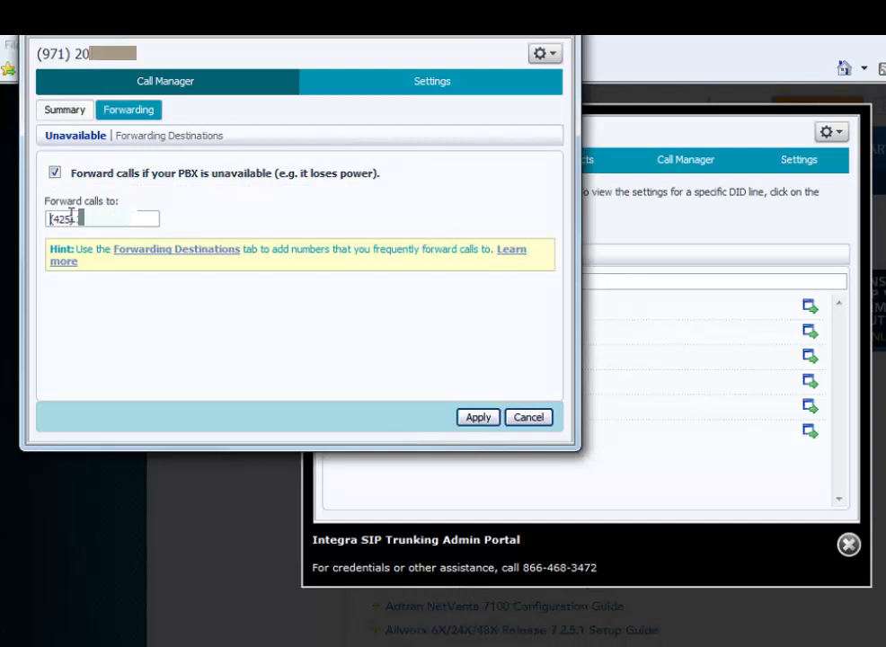
text(1)
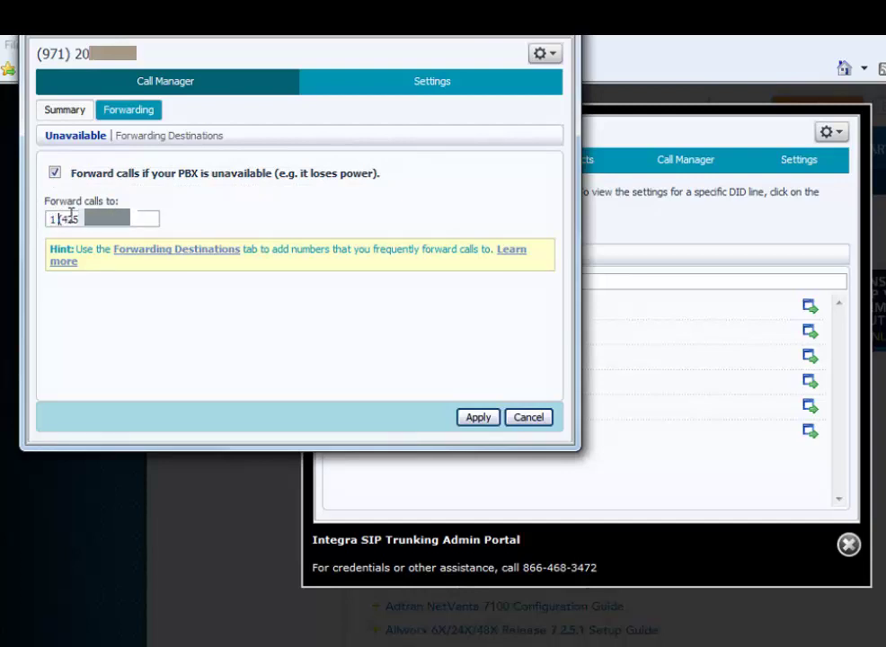
click(478, 417)
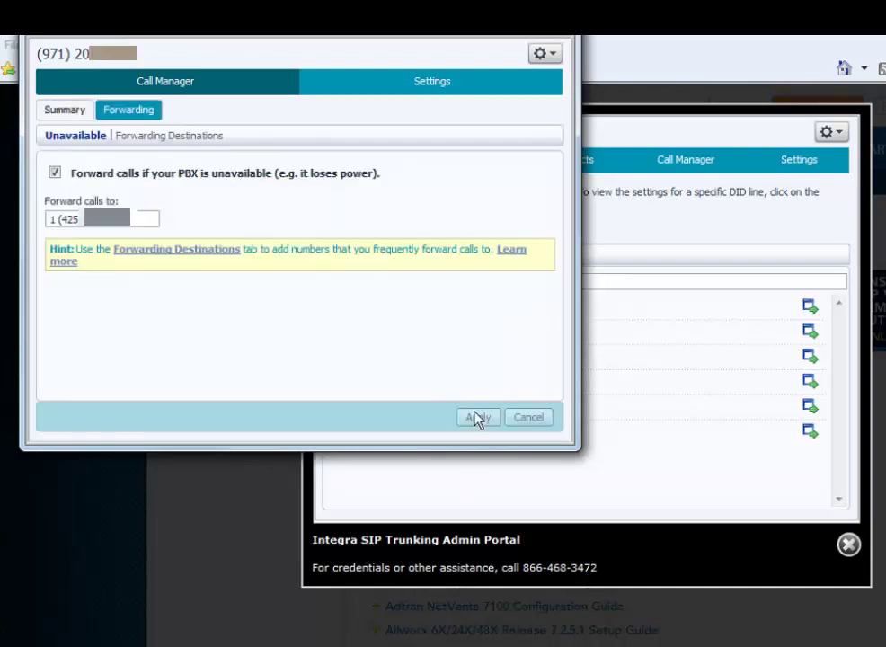
click(162, 136)
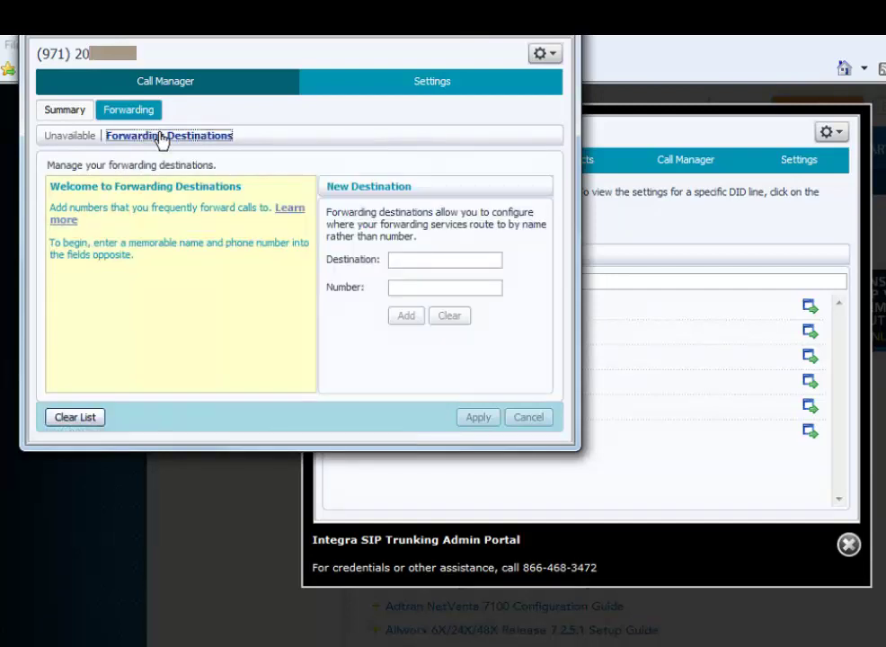
Add Work and Home forwarding destinations, each with its phone number
click(401, 261)
text(Work)
key(Tab)
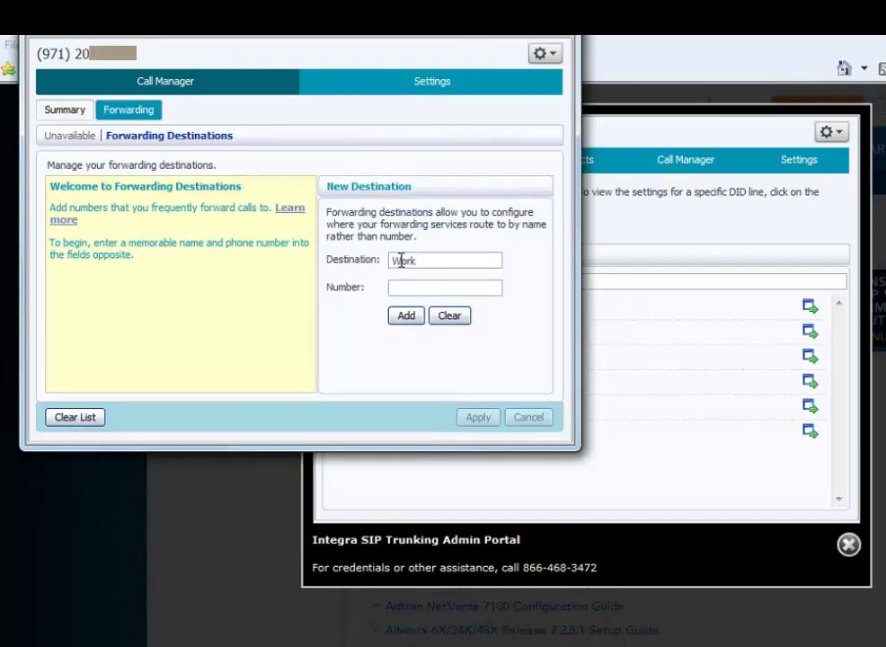
text(425301)
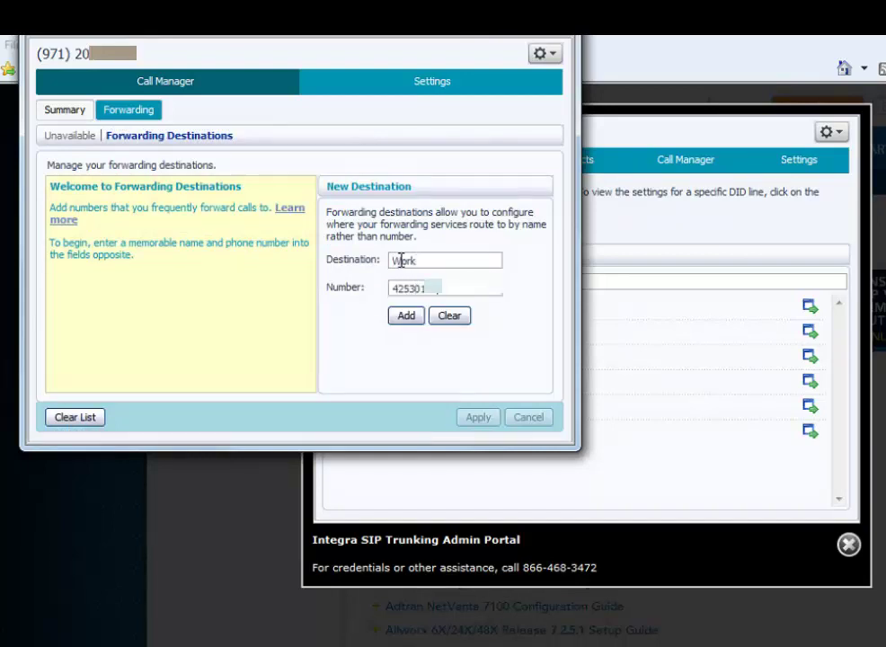
click(406, 317)
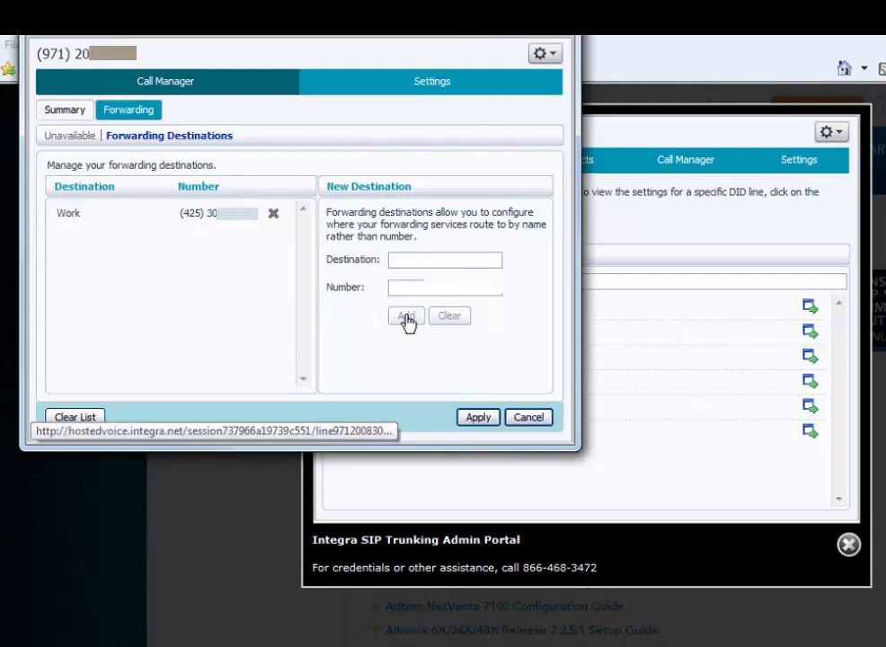
click(406, 262)
text(Home)
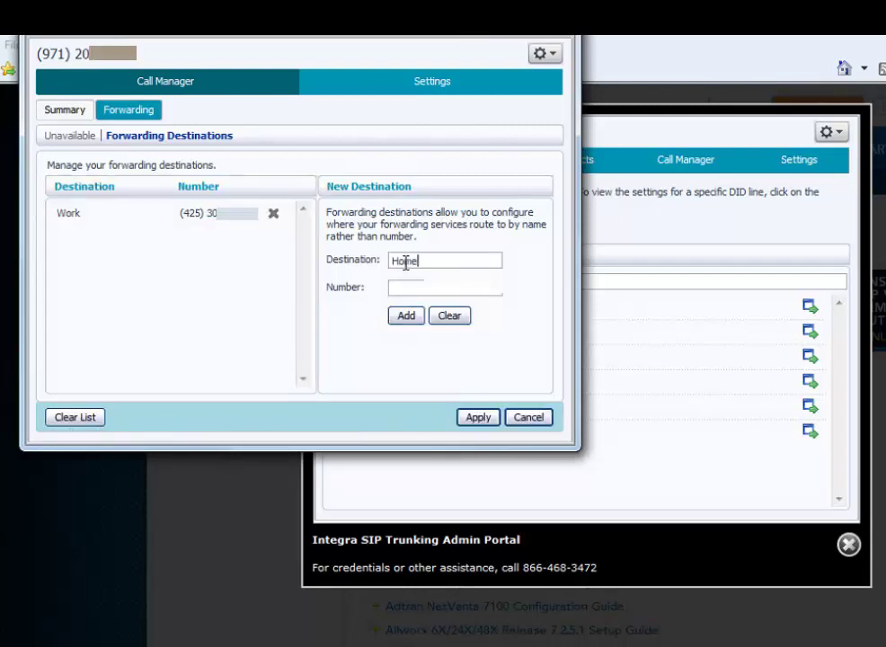
key(Tab)
text(425301)
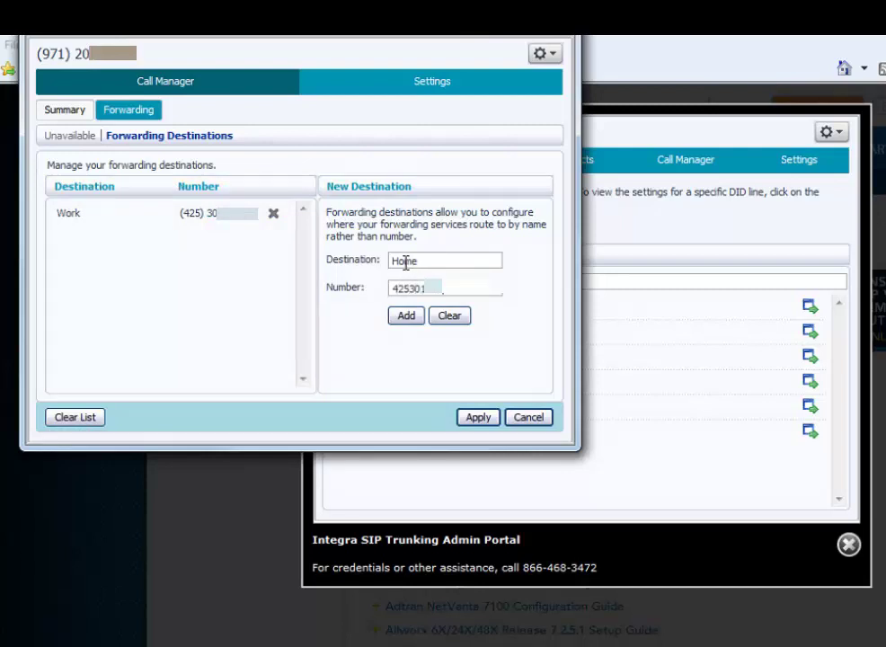
click(404, 319)
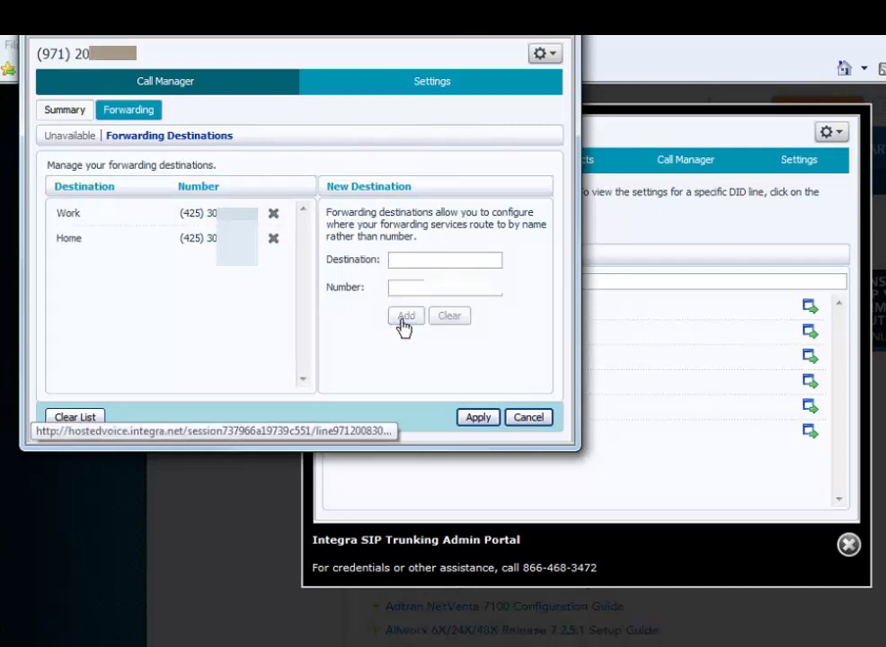
Add a Cell destination with its phone number and apply all three destinations
click(406, 259)
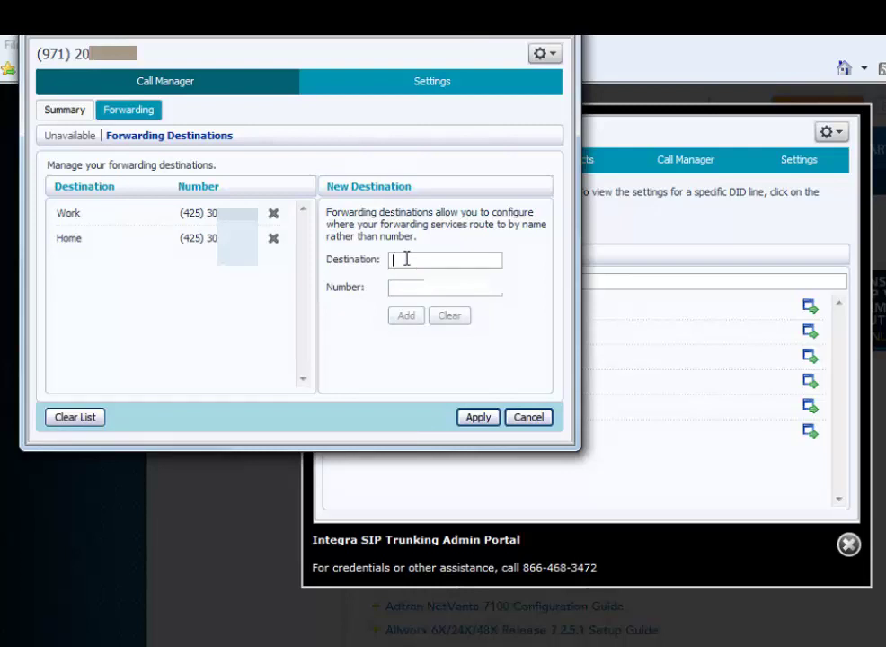
text(Cell)
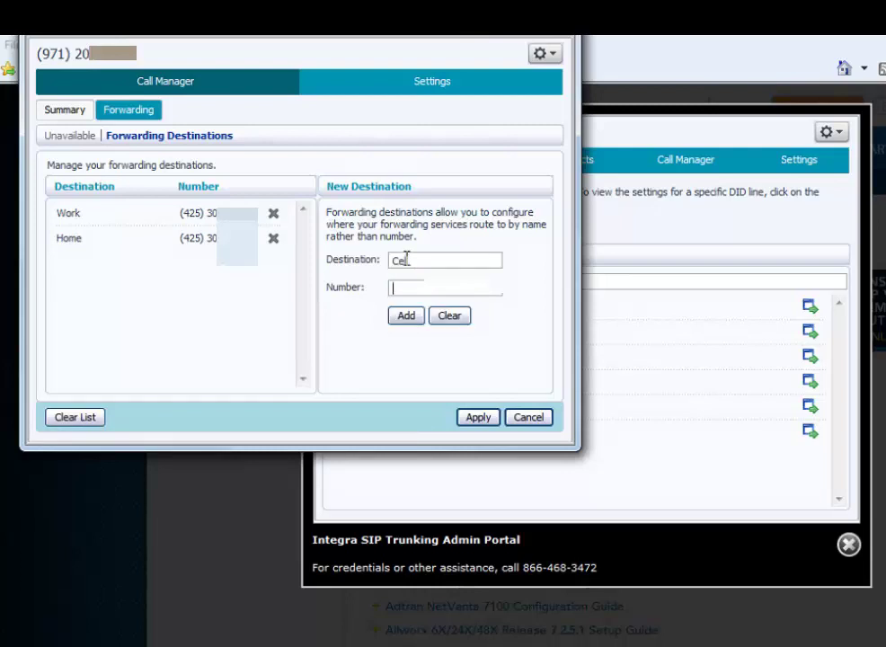
key(Tab)
text(425301)
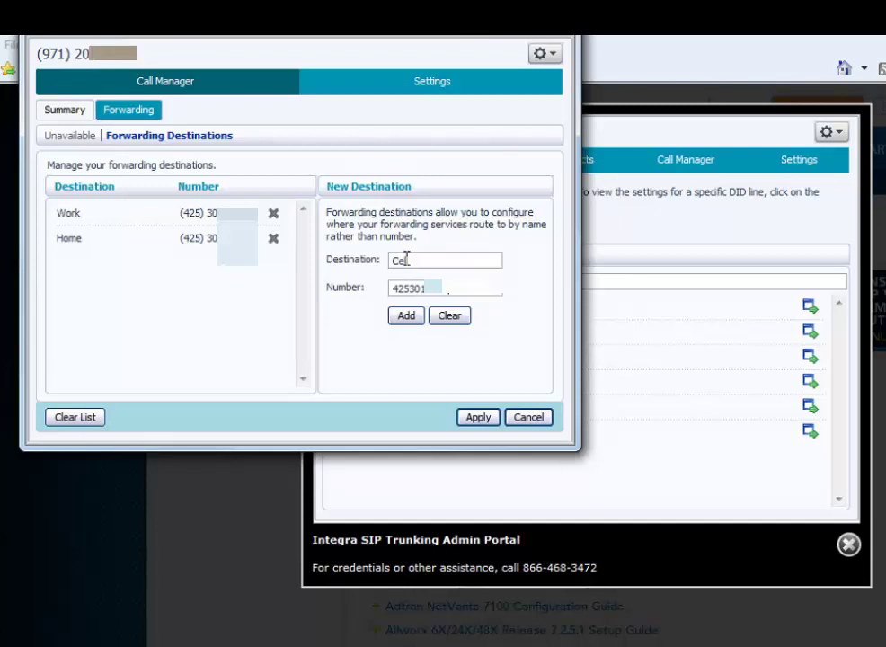
click(412, 317)
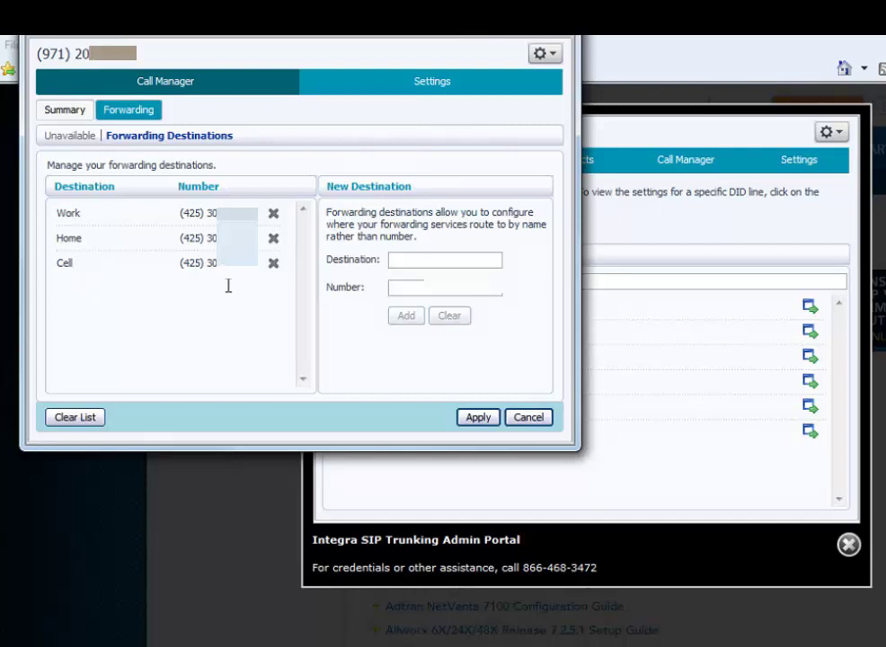
click(476, 418)
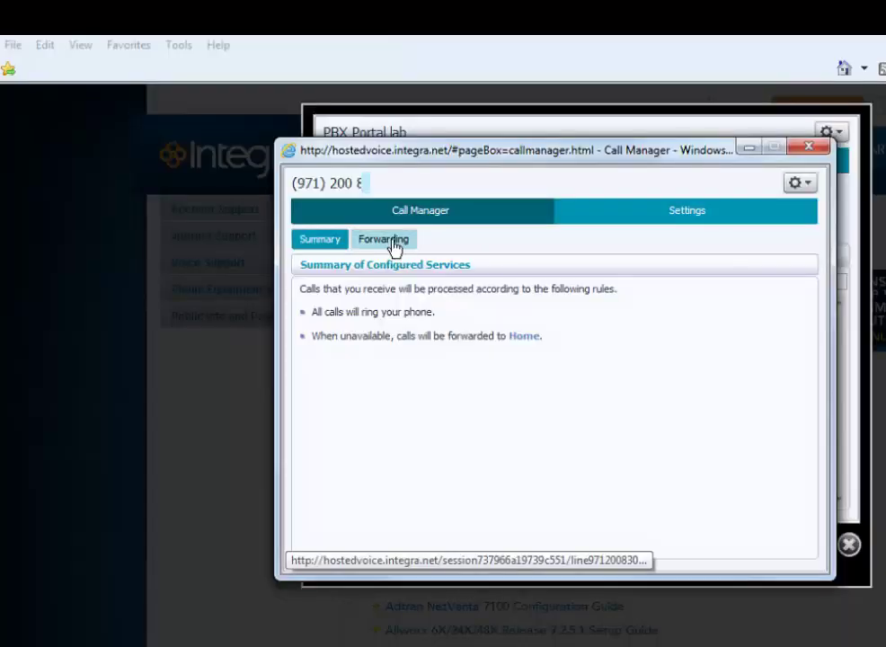
Set this line's unavailable forwarding target to the Cell destination and apply
click(388, 243)
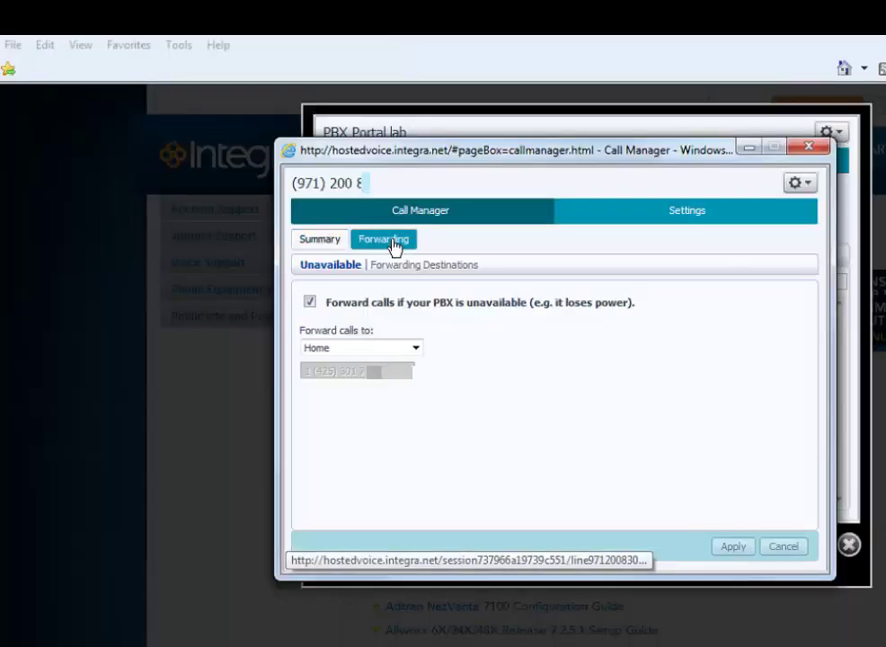
click(415, 351)
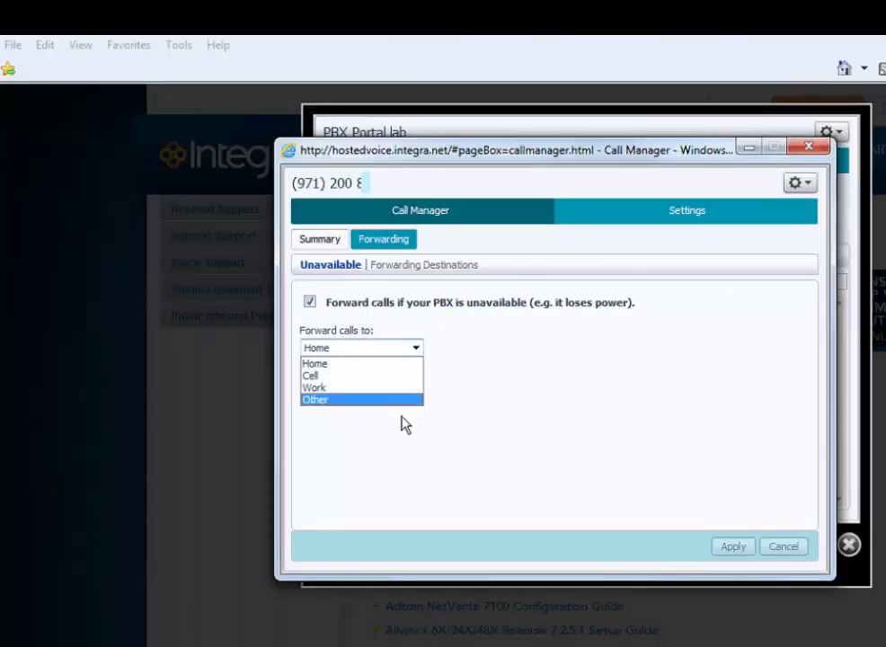
click(322, 374)
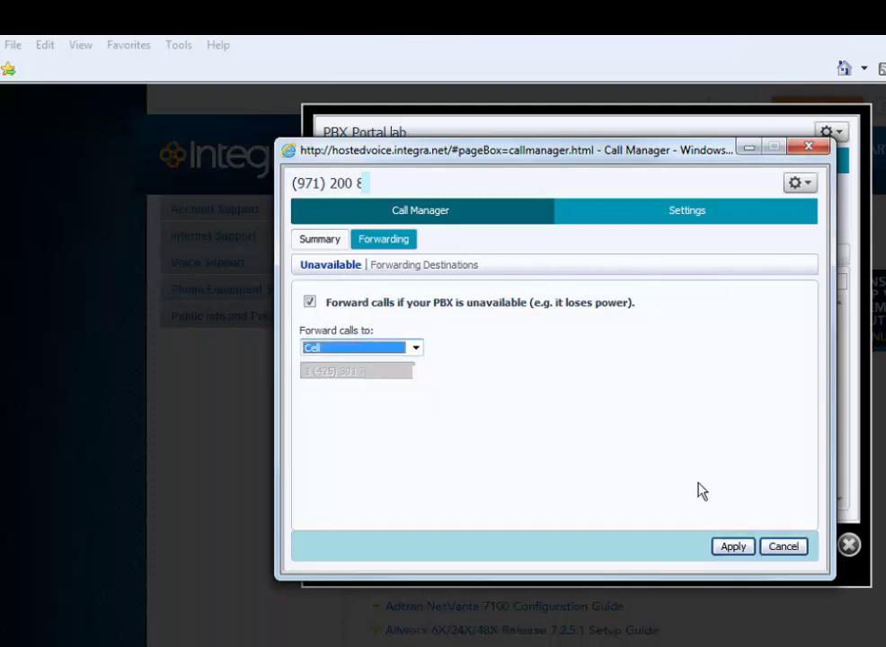
click(730, 546)
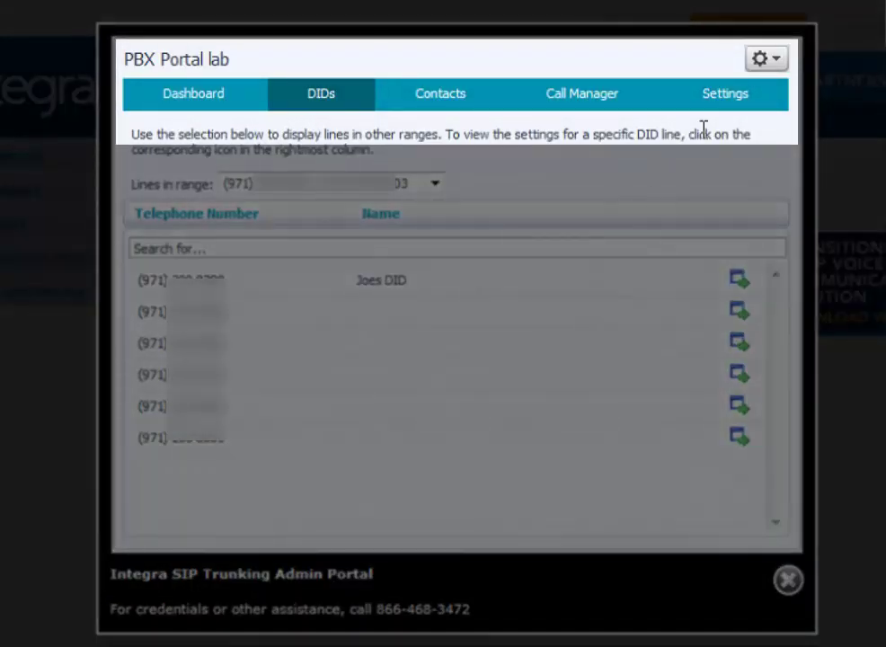
Turn on 'Withhold caller ID when making calls' in Settings > Calls and apply
click(717, 101)
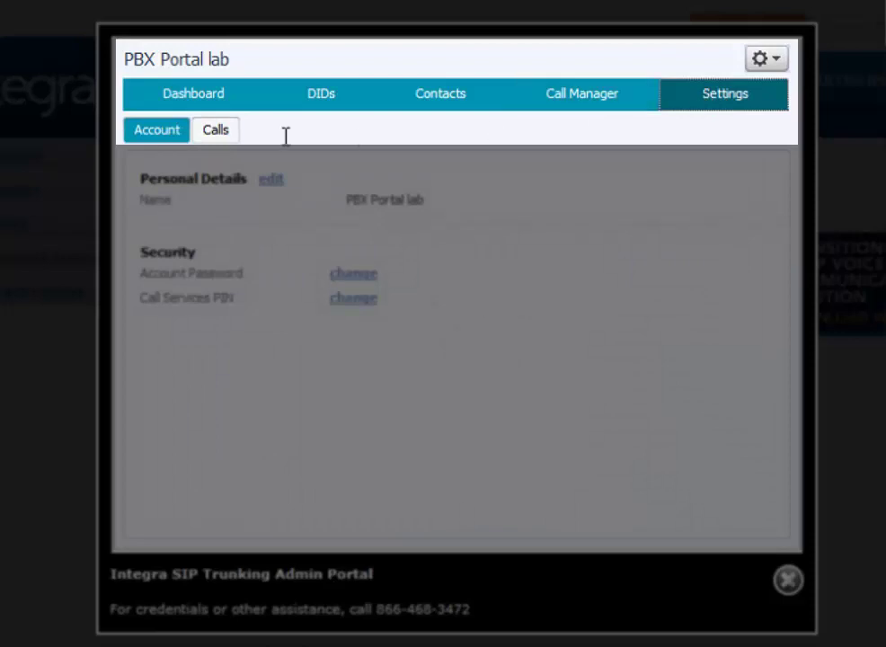
click(214, 137)
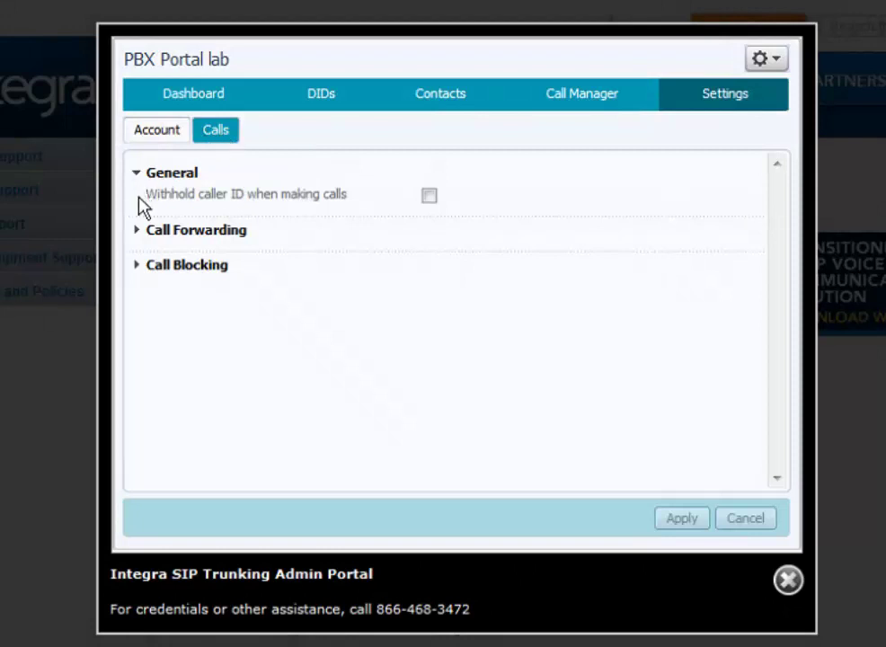
click(429, 196)
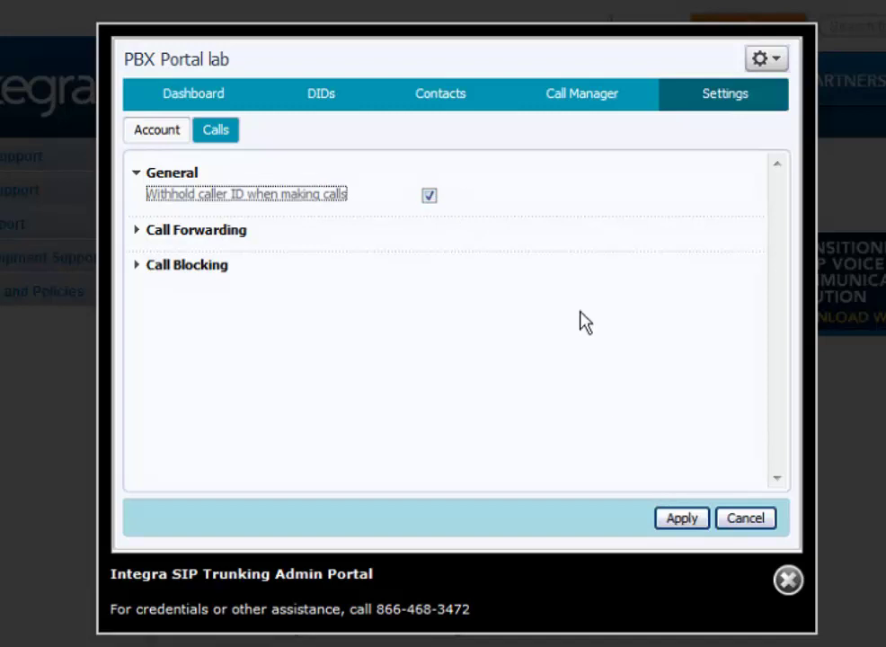
click(681, 520)
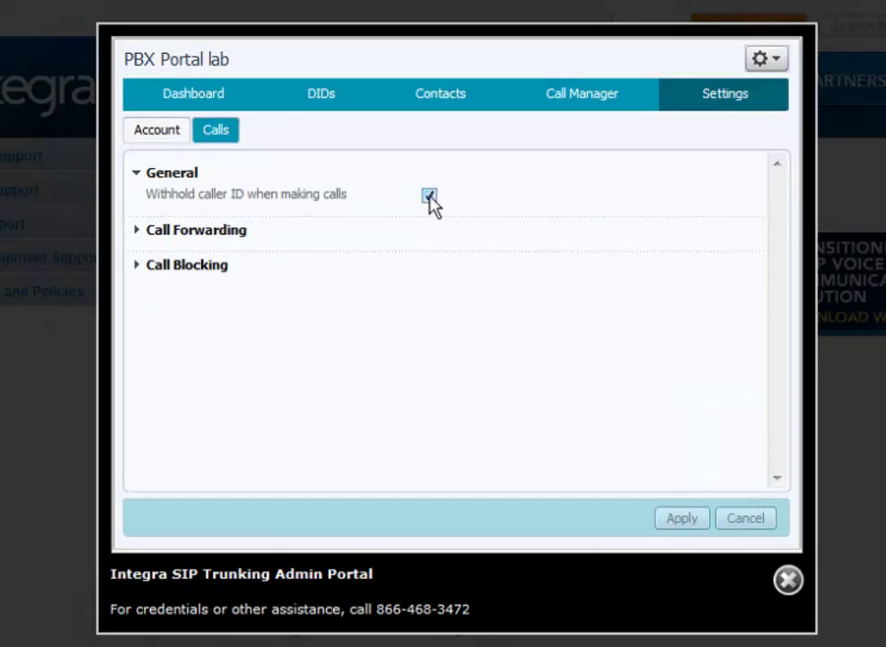
click(429, 198)
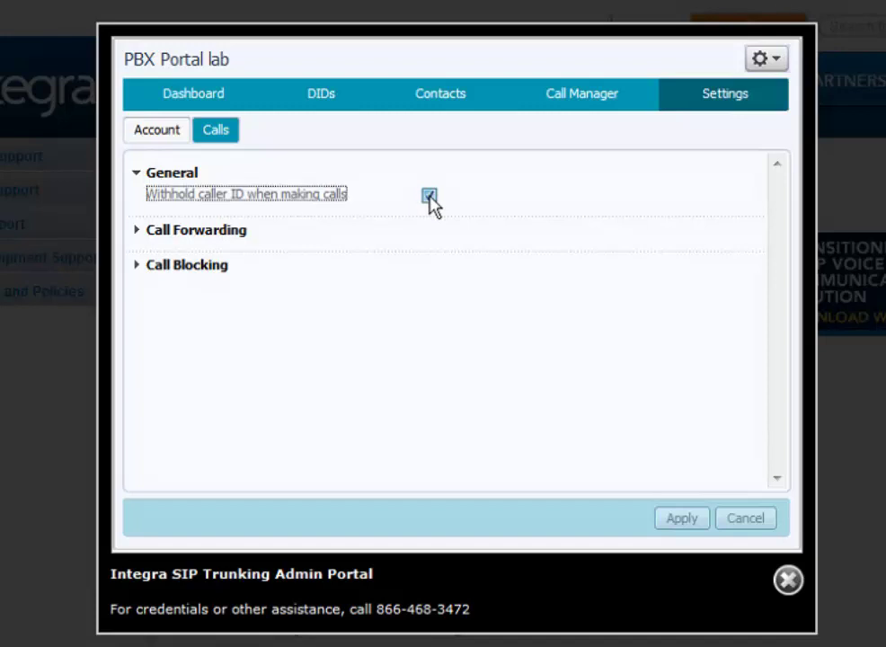
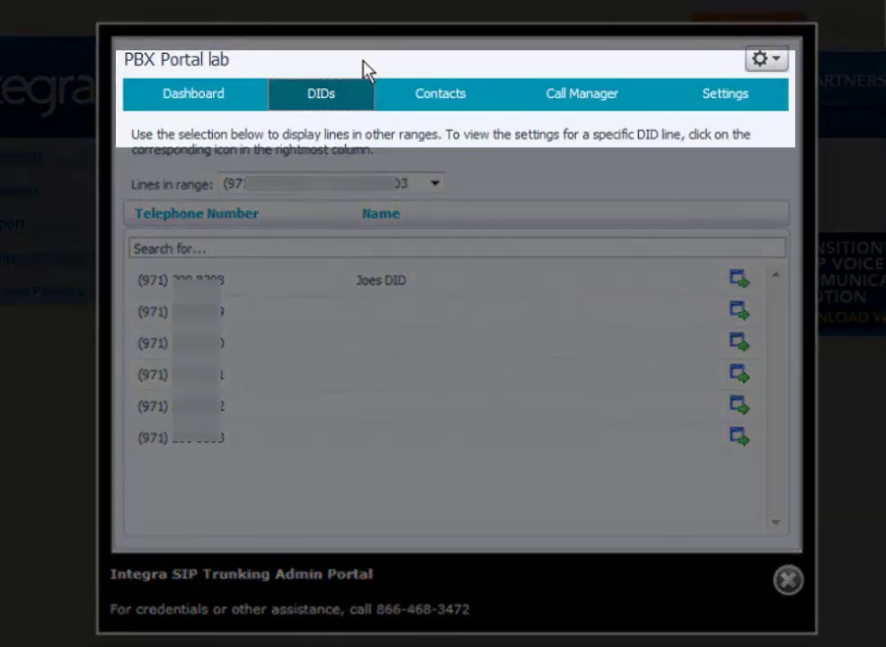
Under Call Manager > Screening, enable rejecting calls from selected callers and open the number list
click(572, 101)
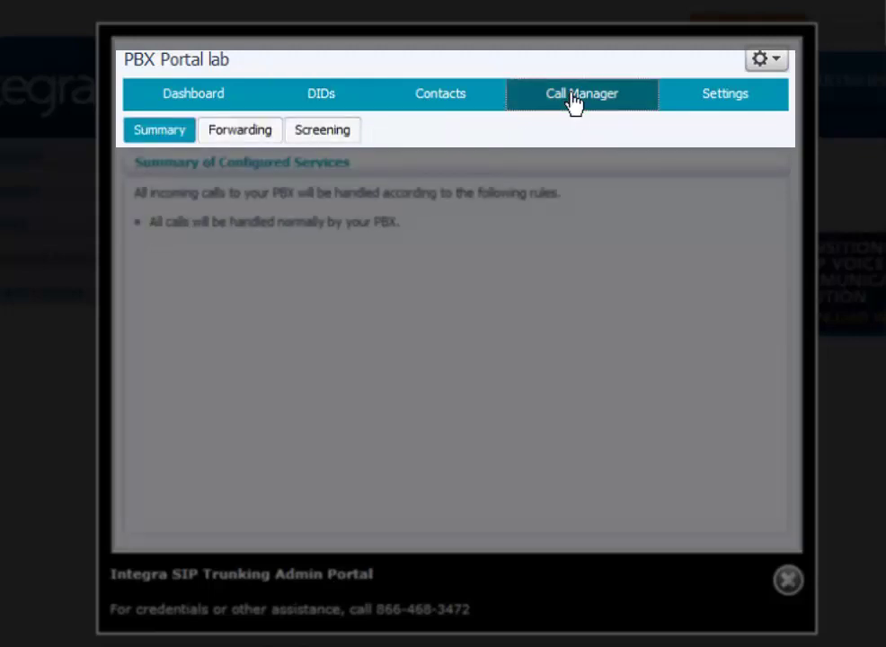
click(322, 141)
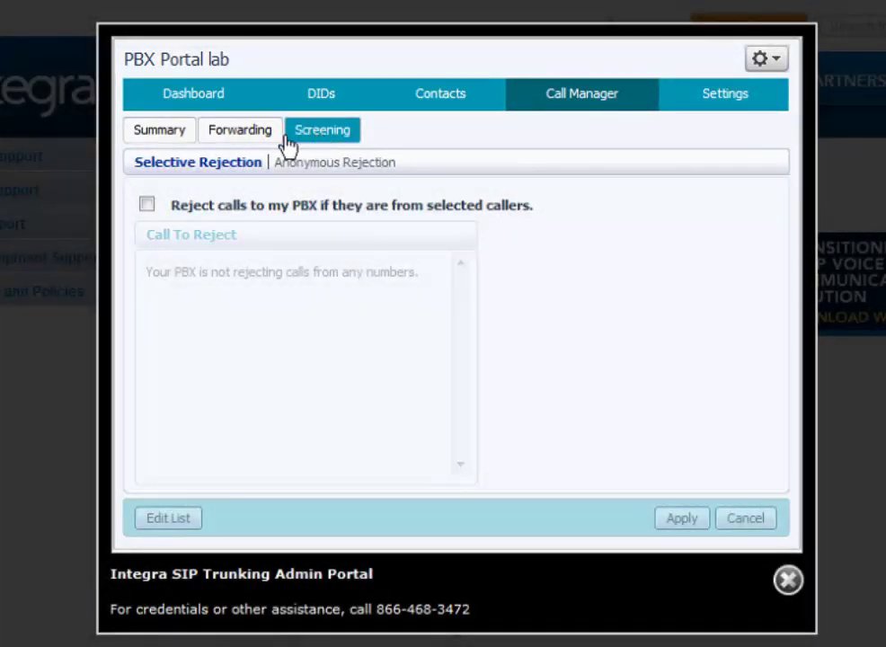
click(148, 206)
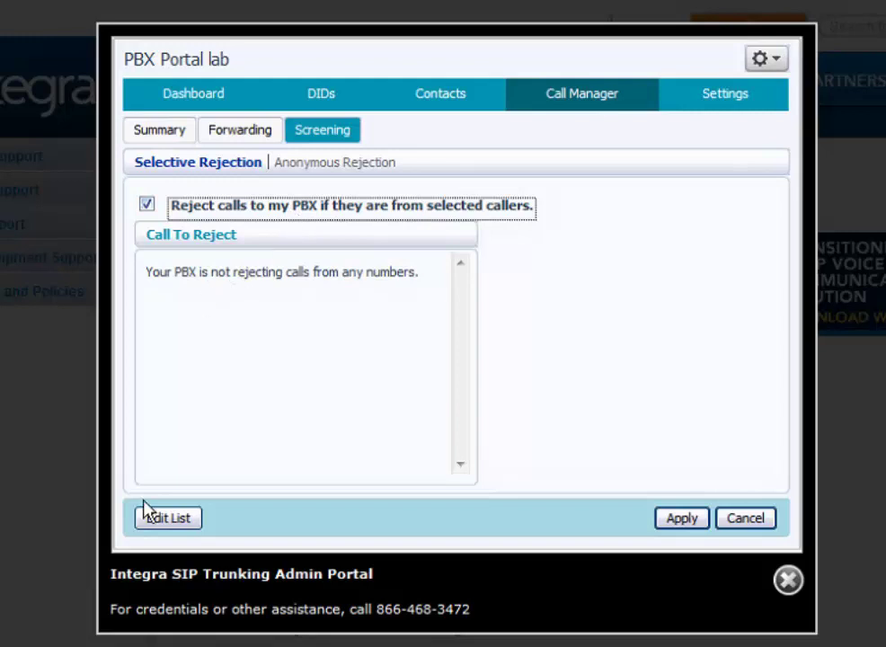
click(167, 519)
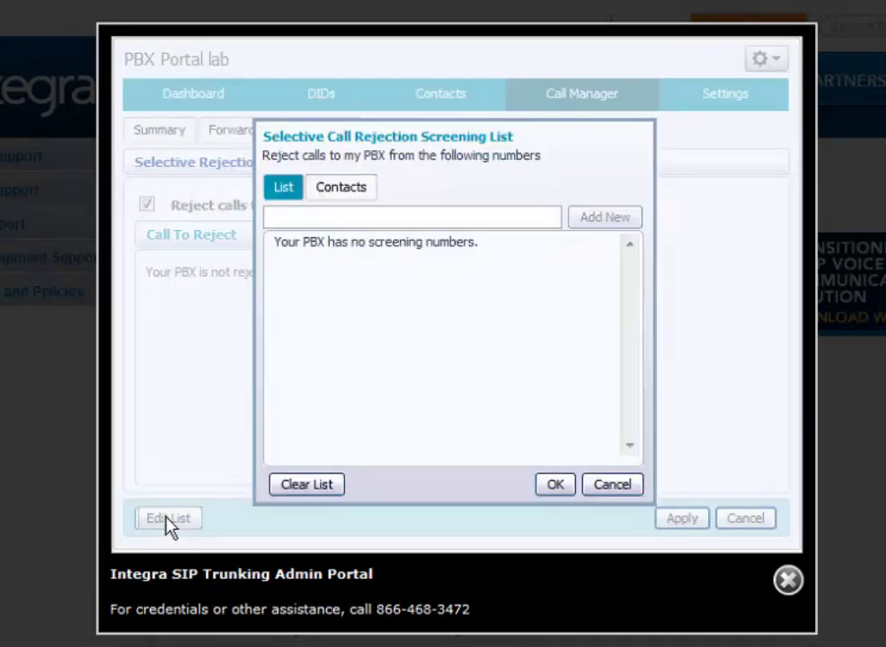
Add a caller's phone number to the Call To Reject list and close the dialog
click(286, 217)
text(2)
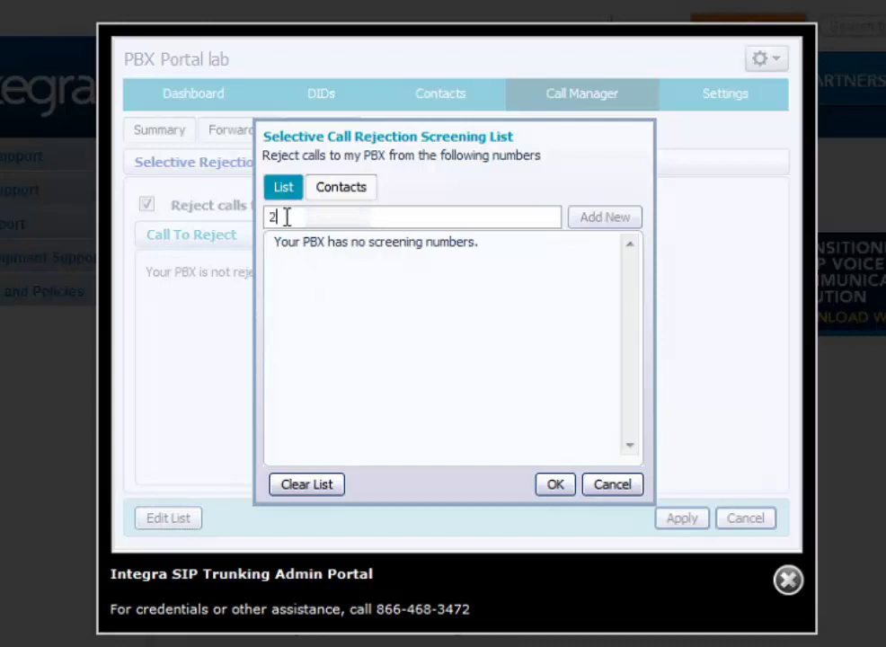
text(06200)
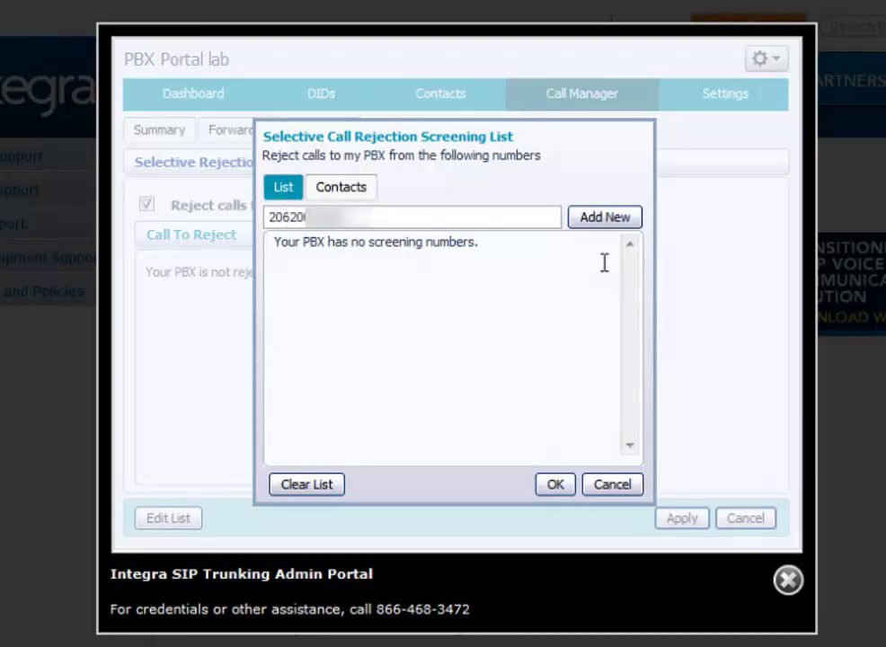
click(601, 221)
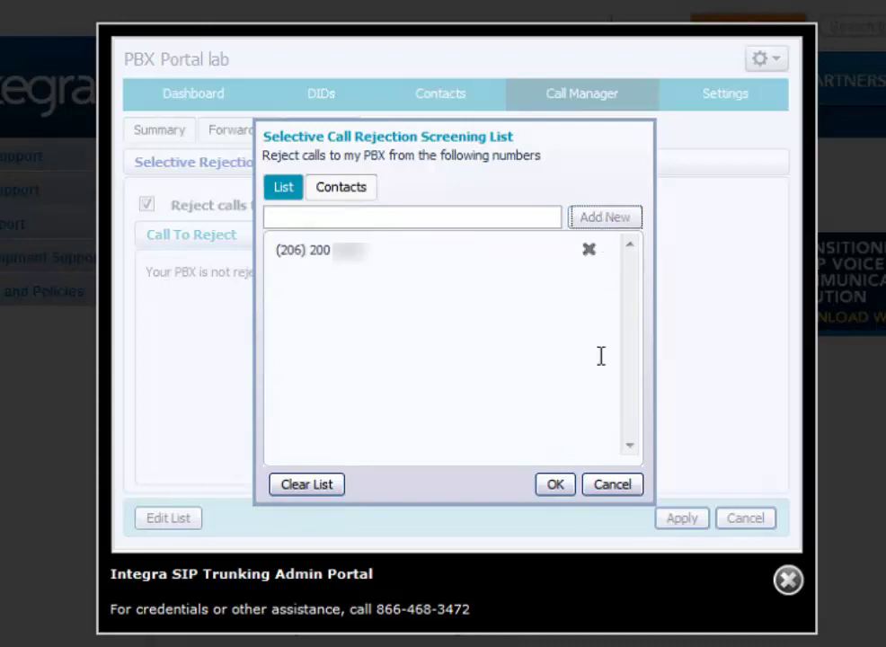
click(556, 491)
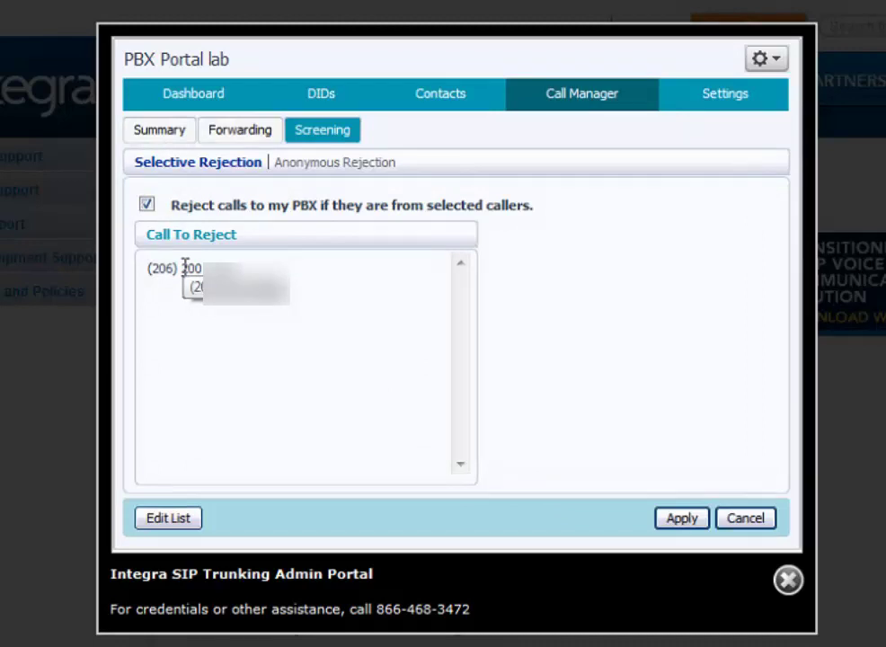
Clear the rejection list, add a different caller's phone number instead, and apply the settings
click(169, 520)
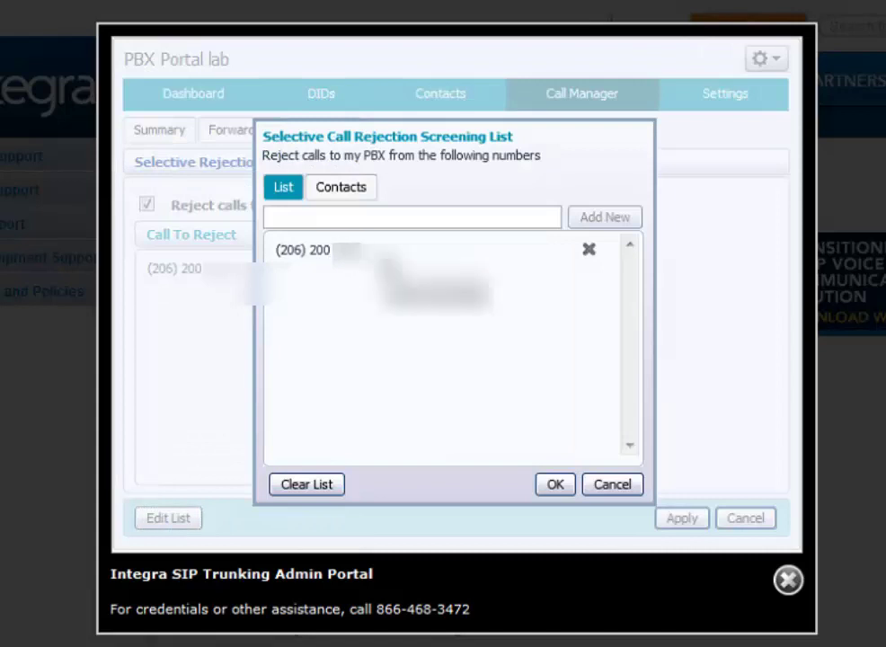
click(319, 491)
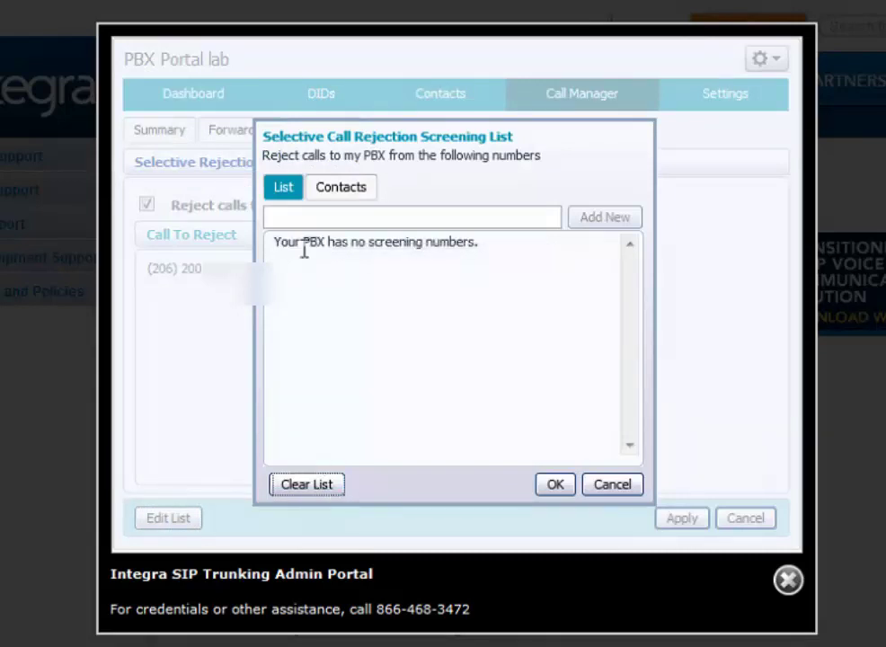
click(298, 219)
text(4253)
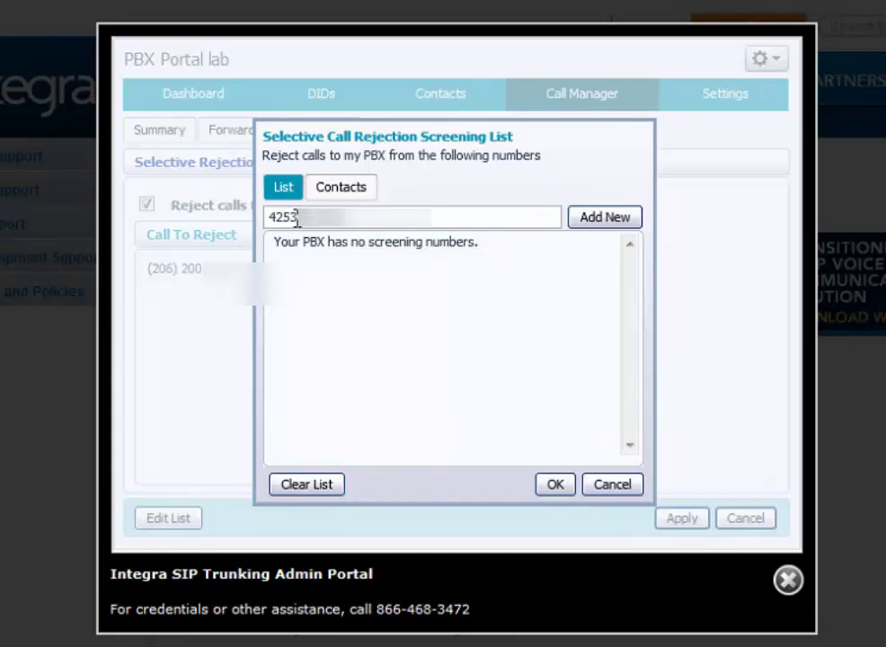
click(598, 221)
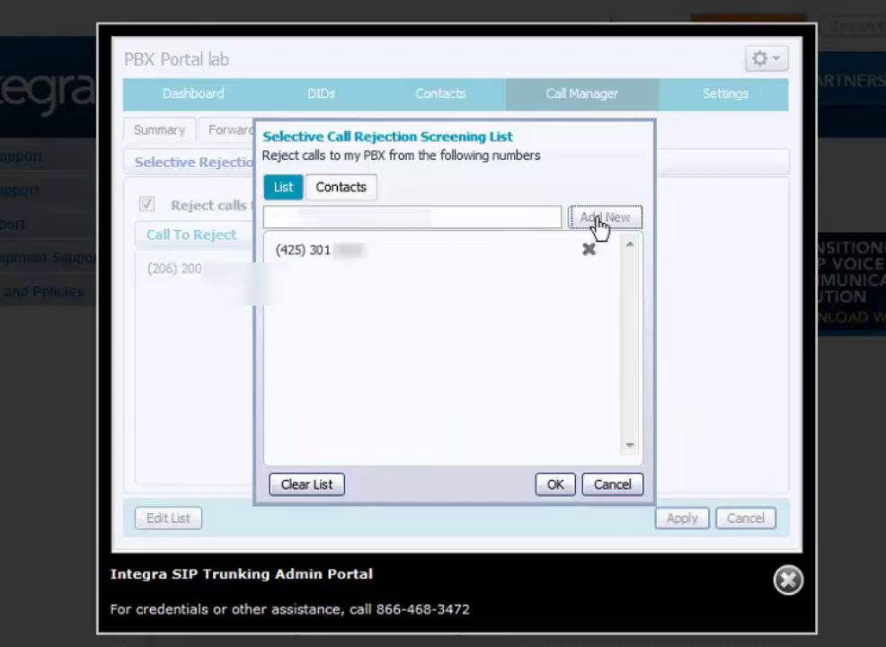
click(556, 489)
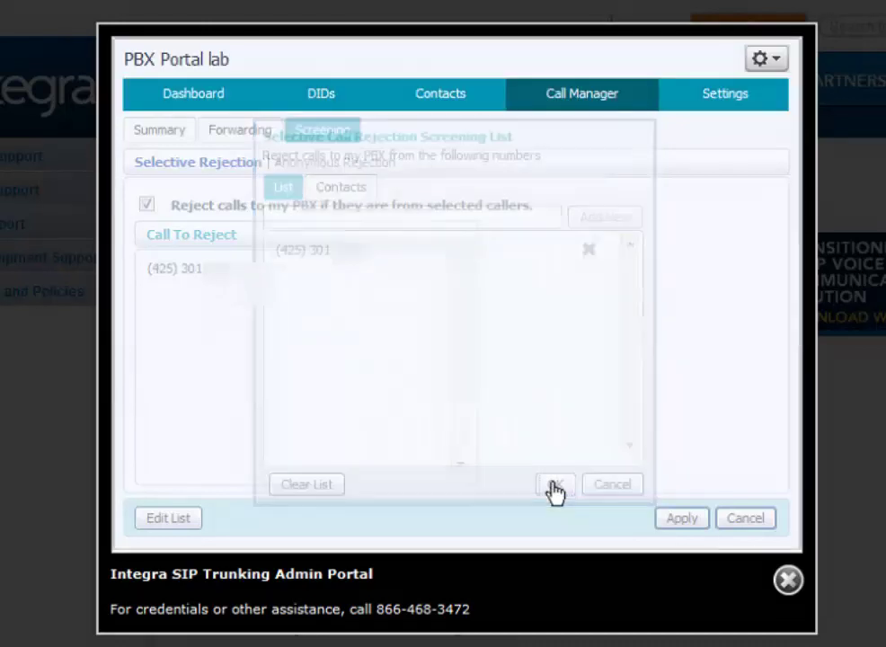
click(683, 519)
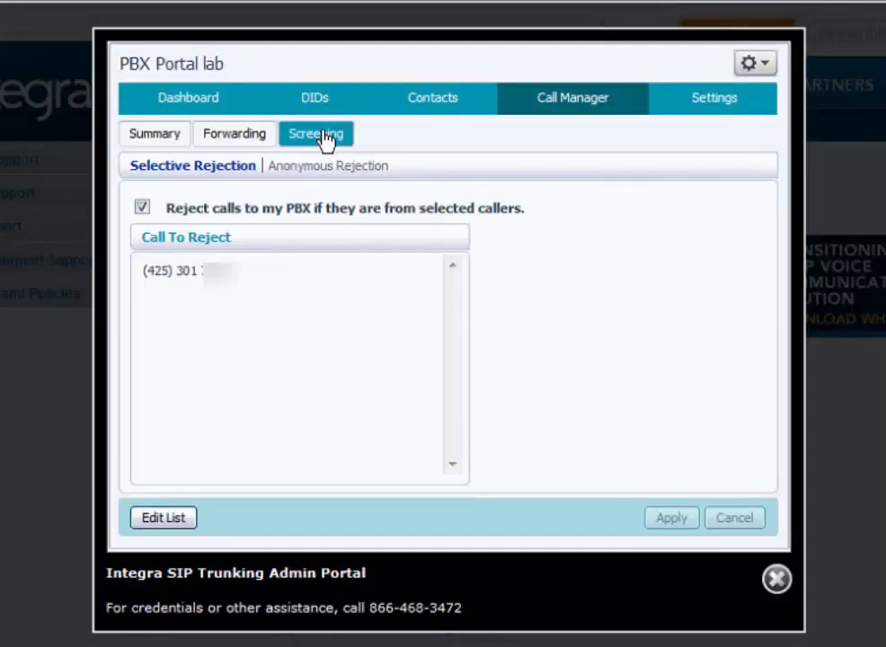
On the Anonymous Rejection sub-tab, enable rejecting all anonymous callers and apply it
click(329, 171)
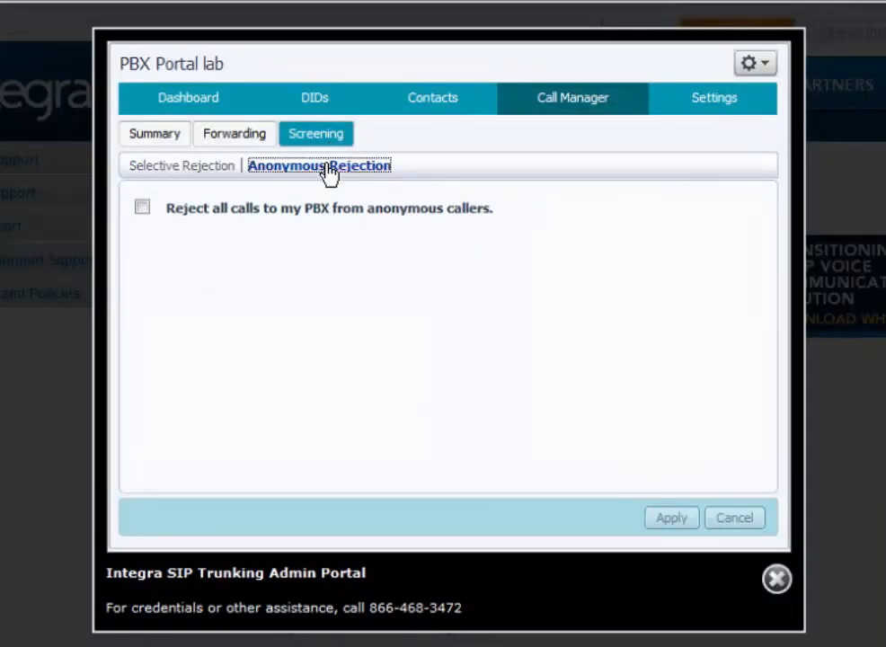
click(141, 208)
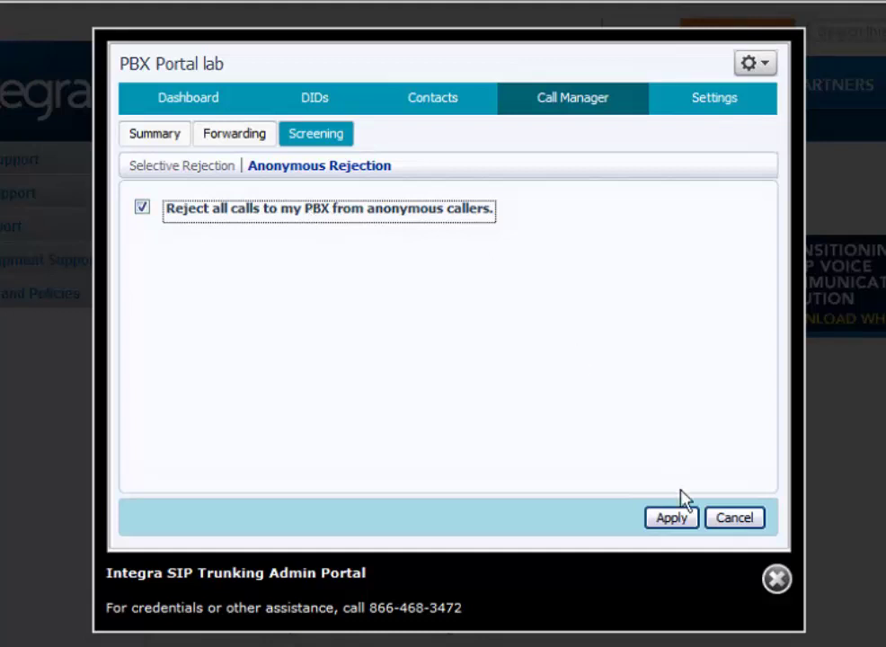
click(674, 520)
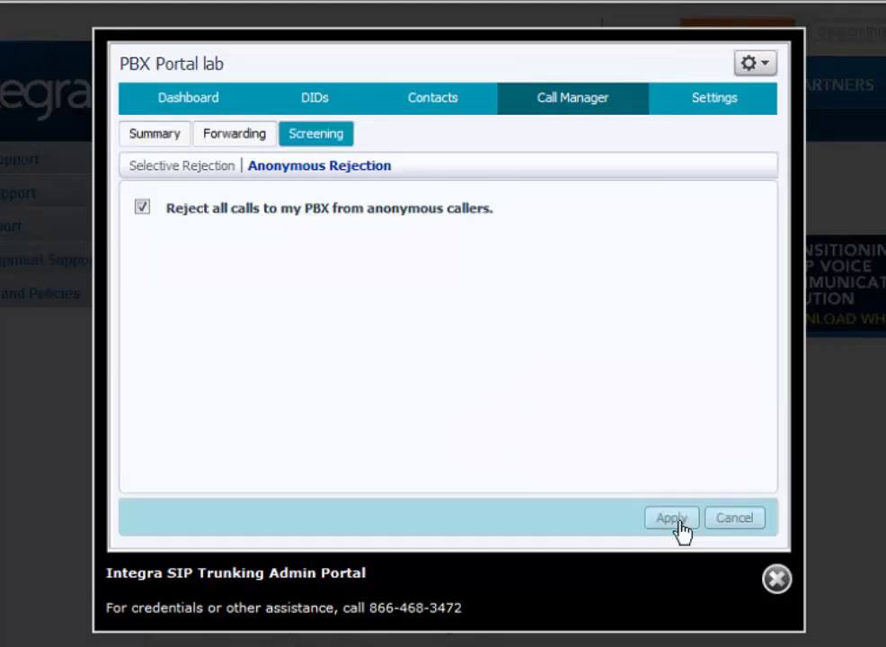